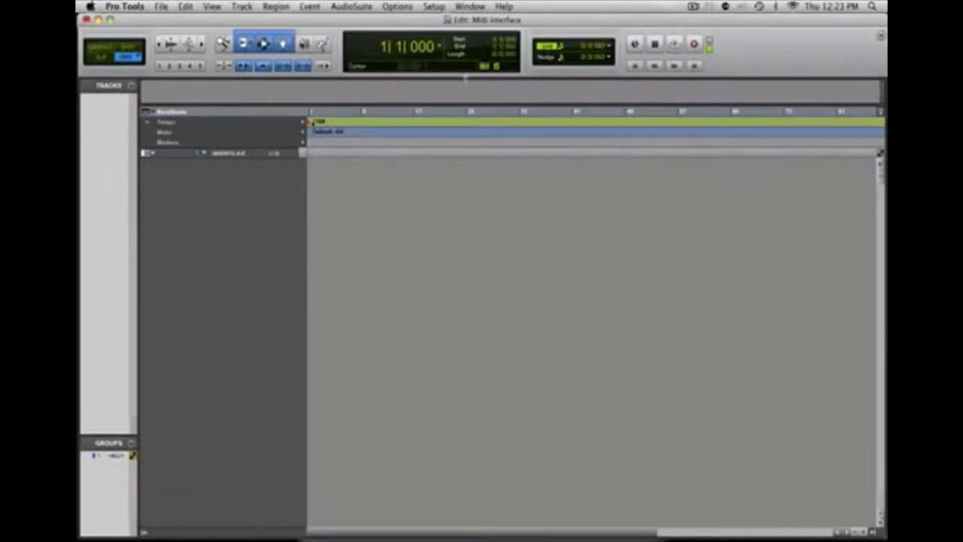
Step: Open the MIDI Studio configuration from the Pro Tools MIDI setup options
click(435, 7)
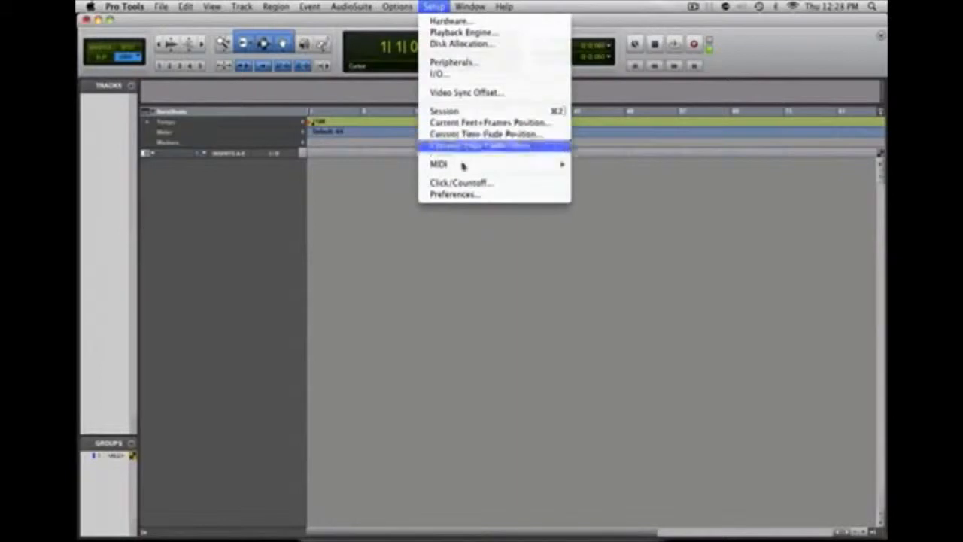
mouse_move(460, 166)
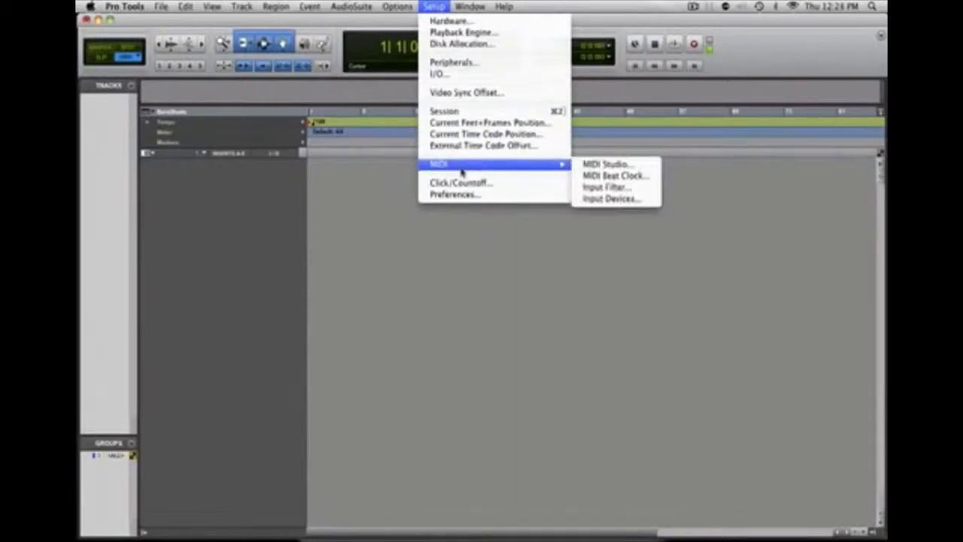
click(612, 164)
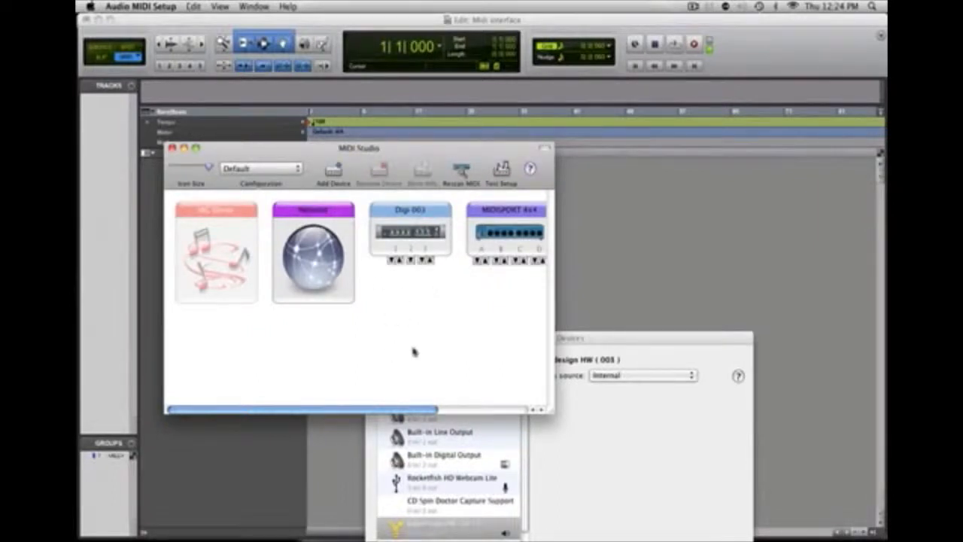
Step: Close the MIDI Studio window and quit Audio MIDI Setup
click(172, 147)
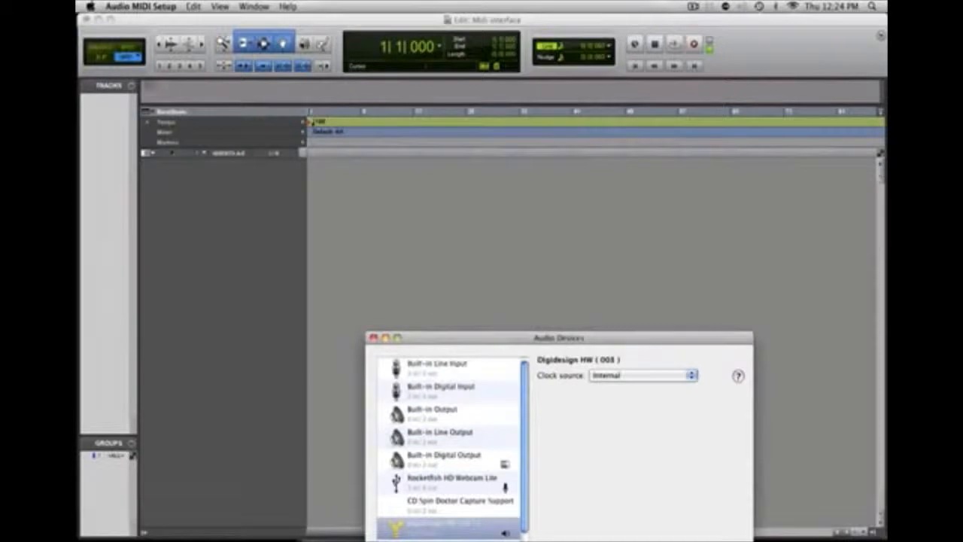
click(144, 7)
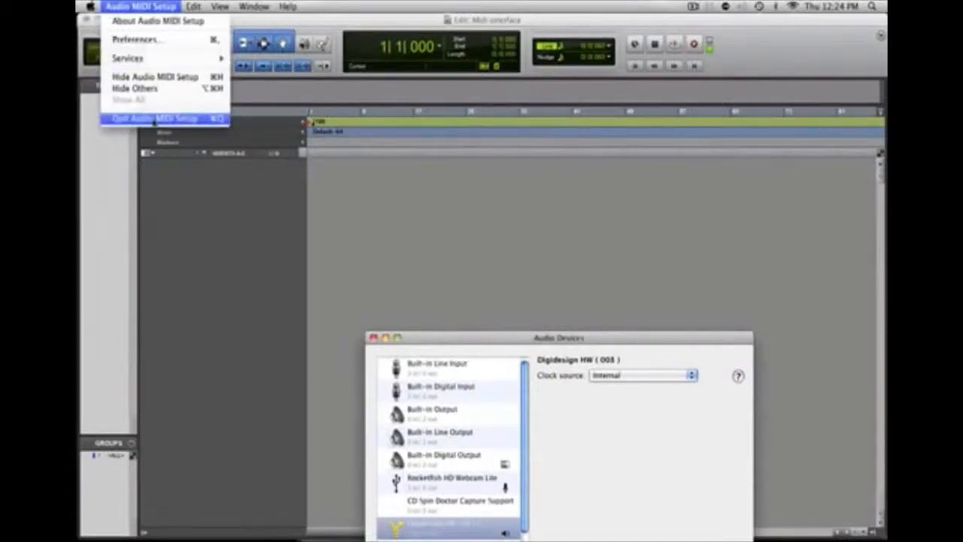
click(154, 119)
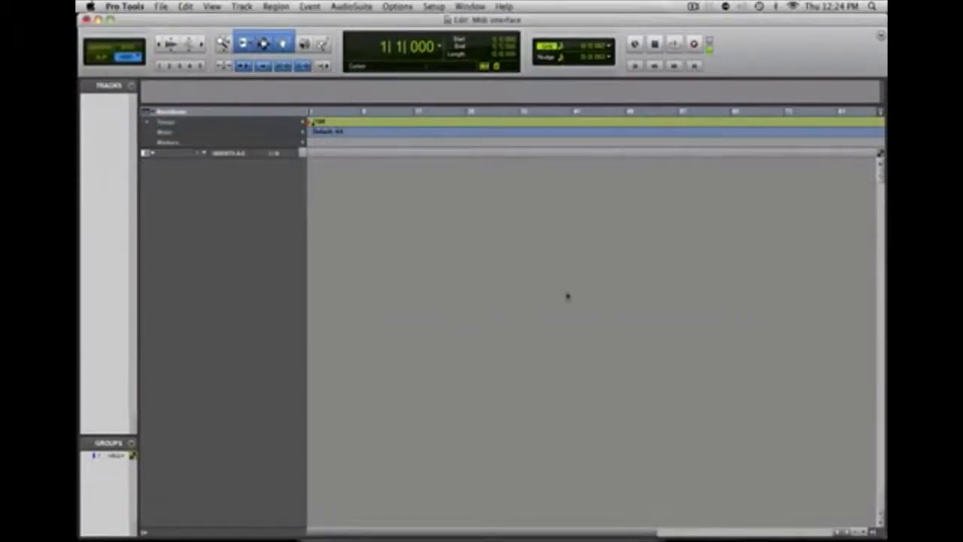
Step: Switch to Finder and launch Audio MIDI Setup from the Utilities folder
key(super+Tab)
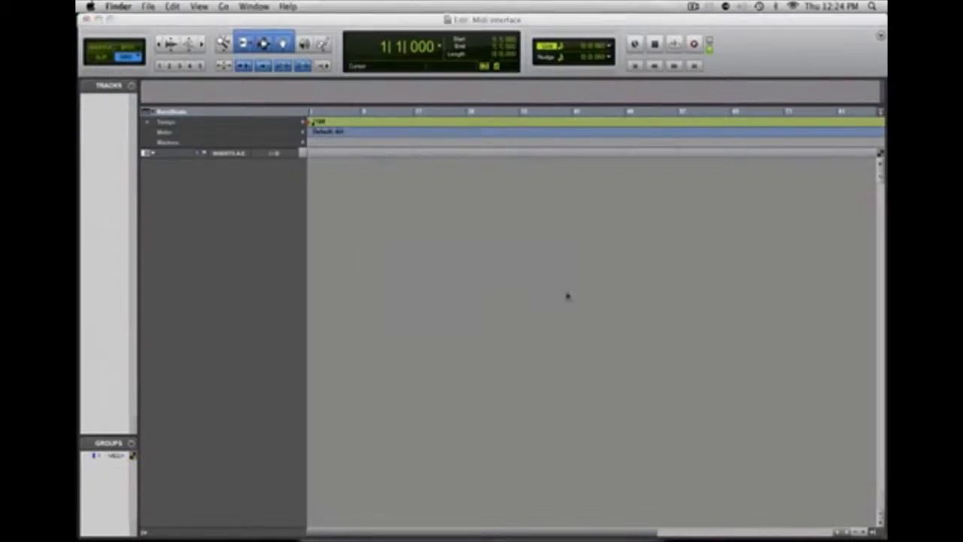
key(super+shift+u)
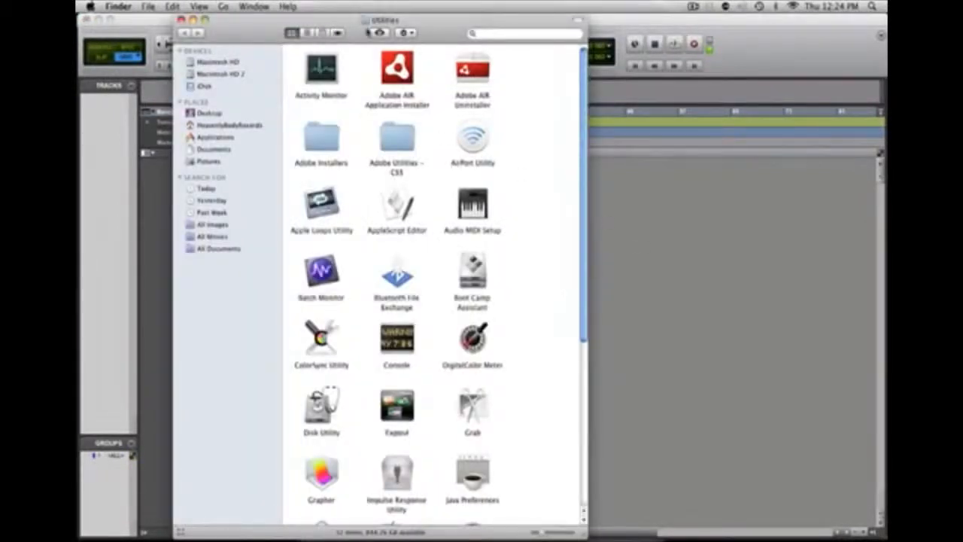
drag(330, 27, 299, 27)
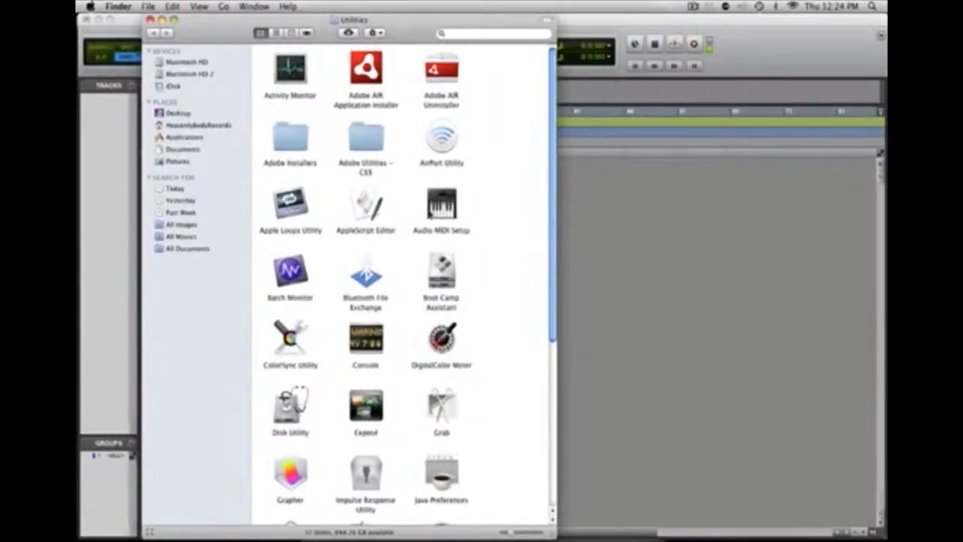
click(447, 213)
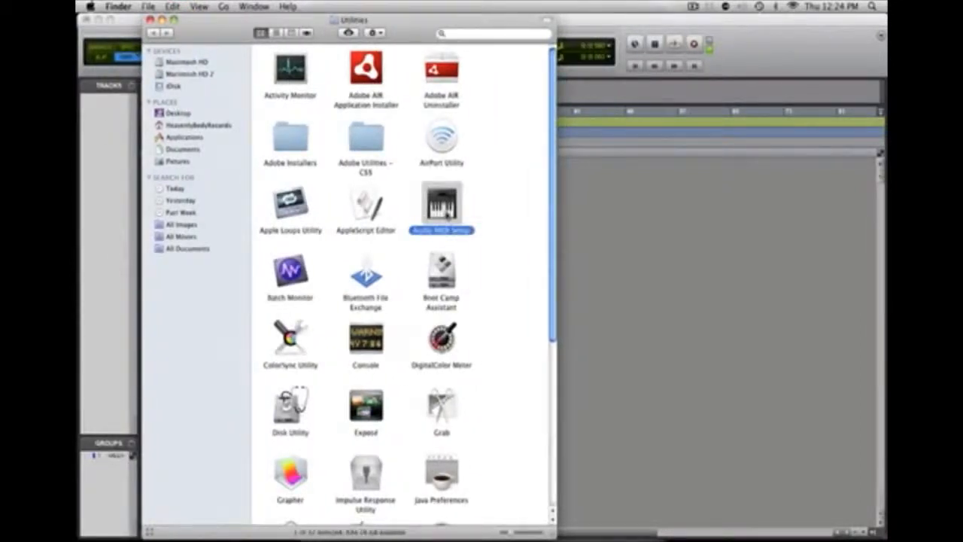
double_click(446, 214)
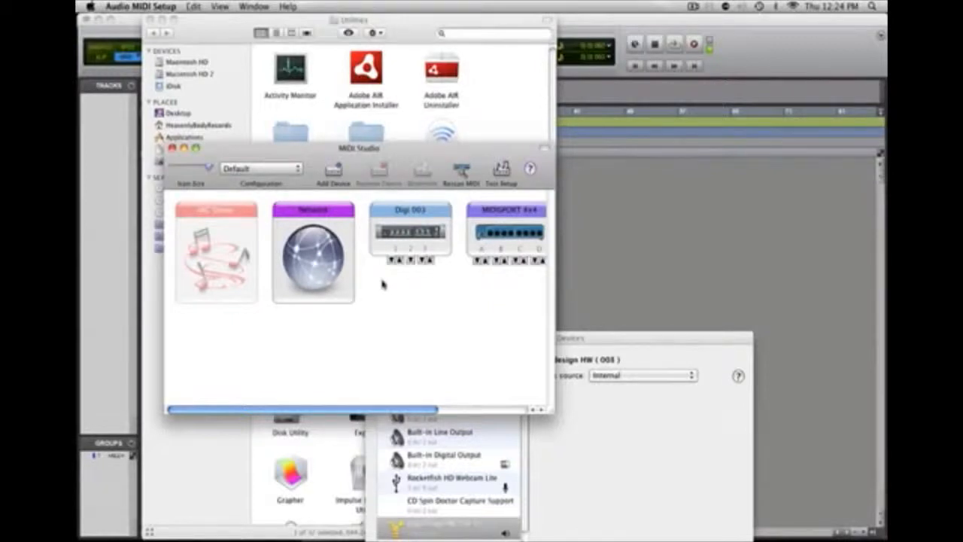
Step: Add an external MIDI device below the existing ones and enable MIDI Beat Clock transmission in its properties
click(333, 169)
drag(217, 349, 336, 342)
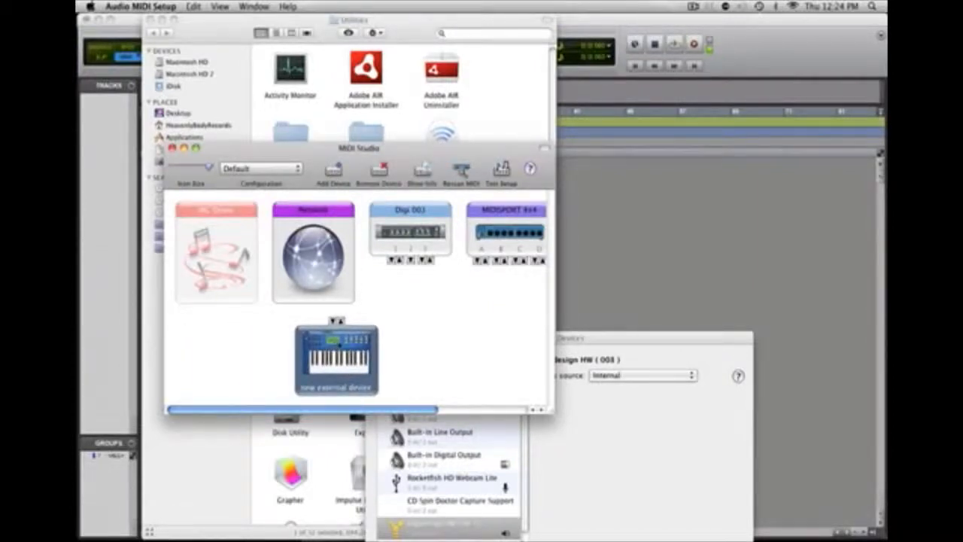
double_click(340, 347)
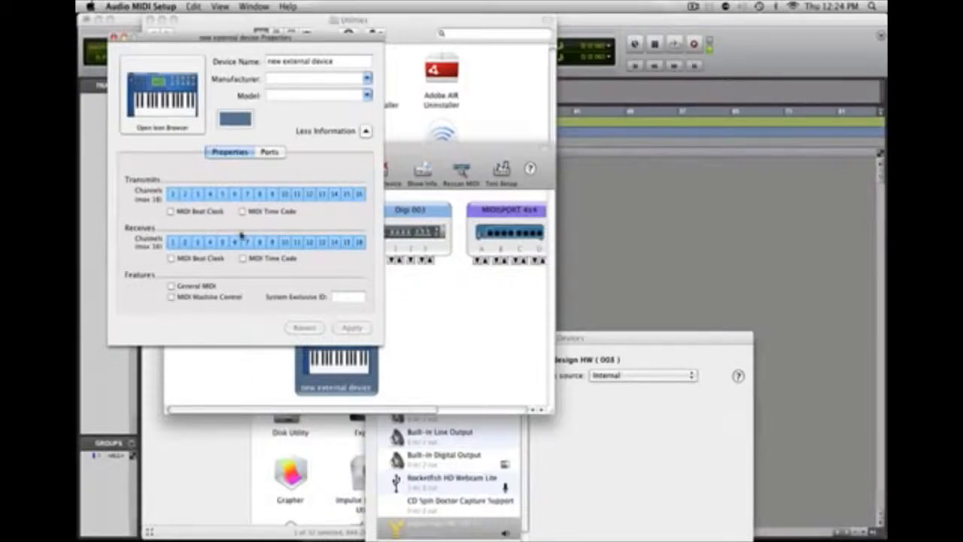
click(170, 212)
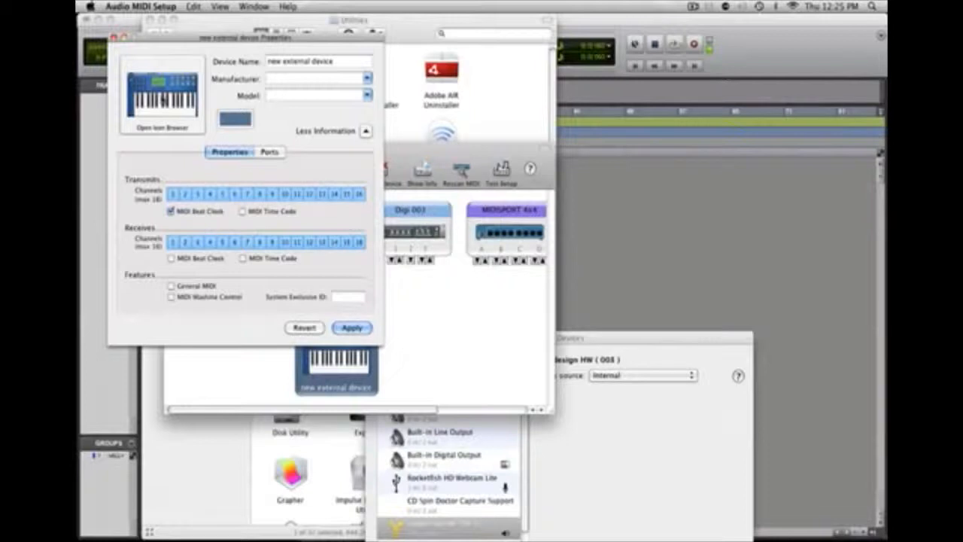
Step: Apply the beige drum-pad sampler icon from the Generic icon set to the new external device
click(162, 94)
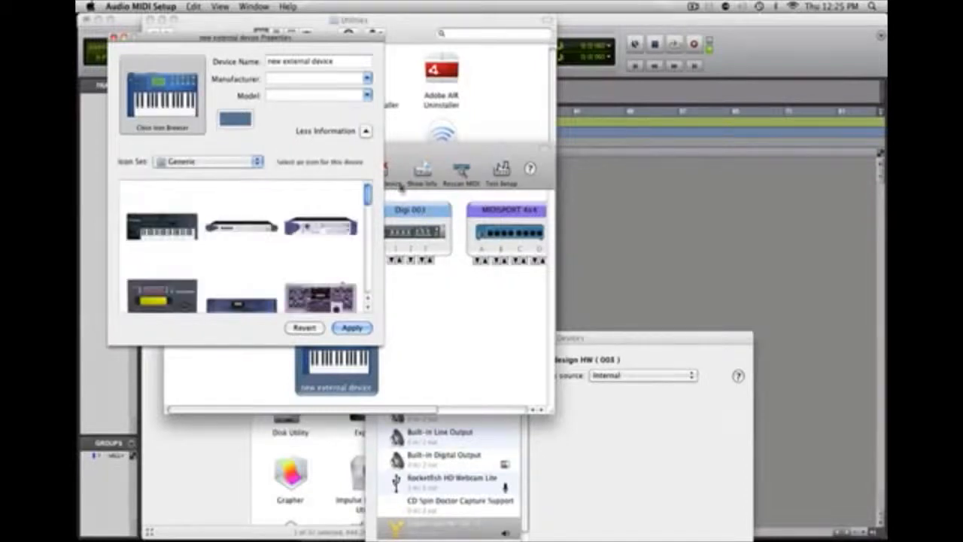
drag(368, 192, 368, 258)
click(323, 225)
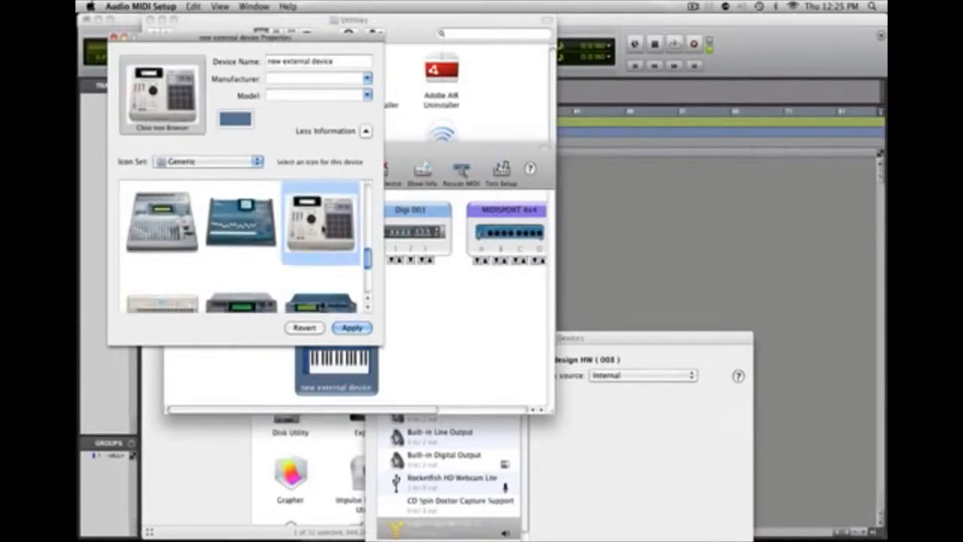
click(352, 328)
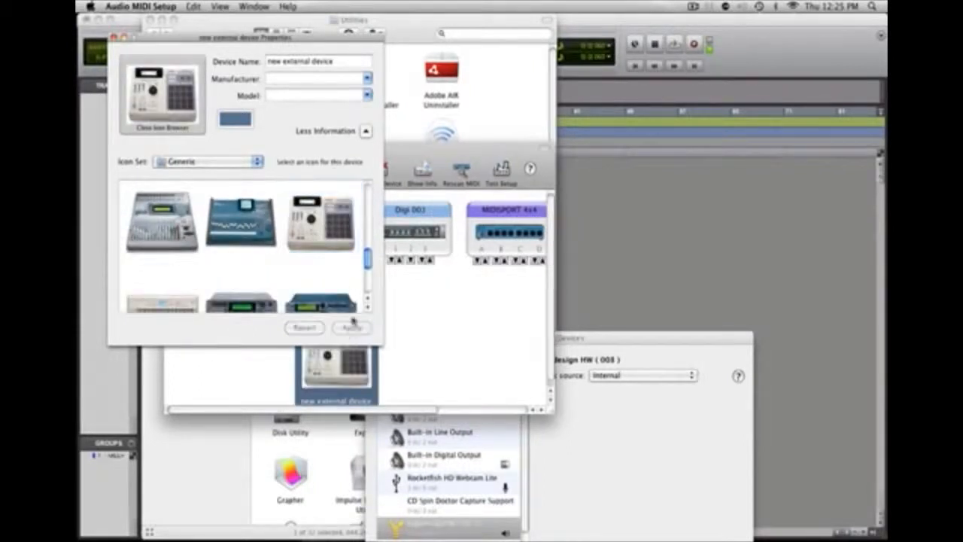
Step: Name the device MPC 2000, set manufacturer Akai and model MPC2000, apply the changes and close its properties
triple_click(285, 62)
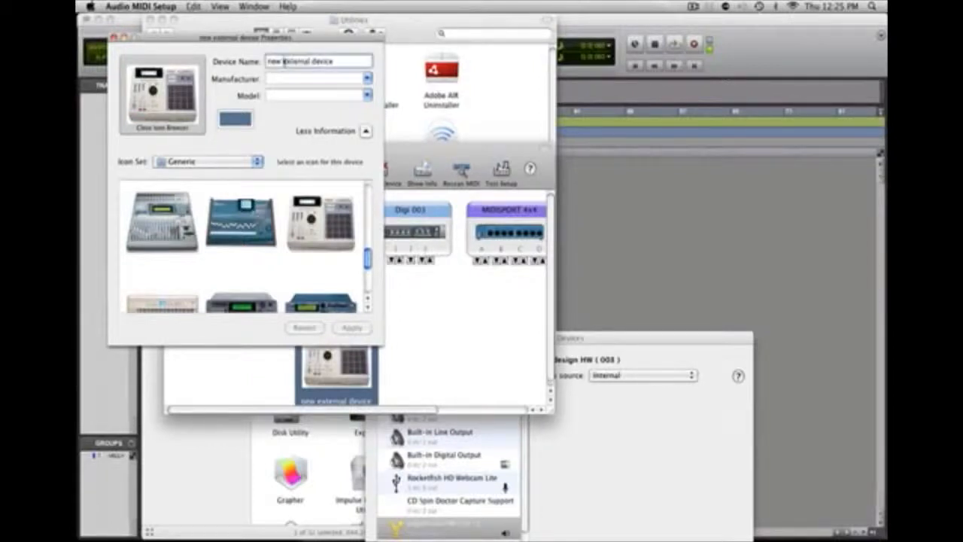
key(BackSpace)
text(MPC 2000)
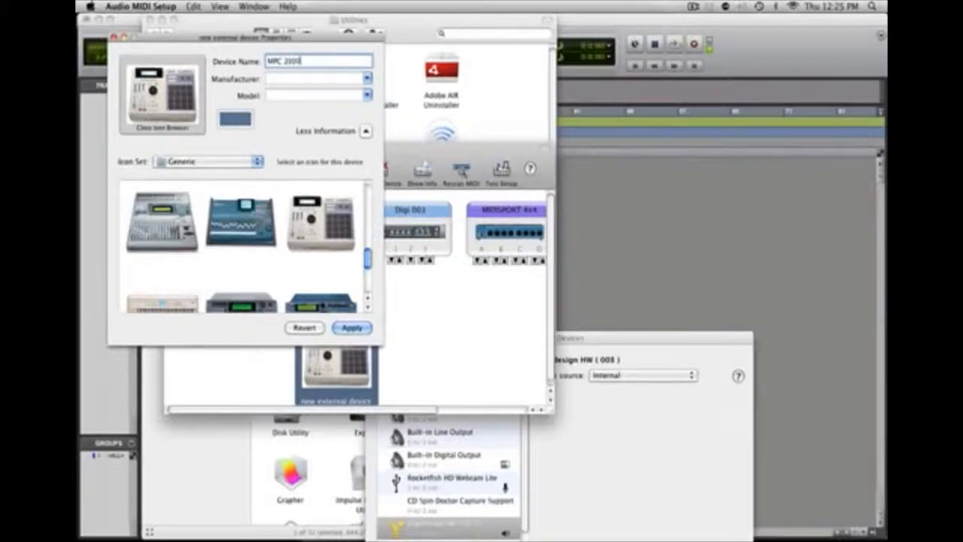
click(365, 80)
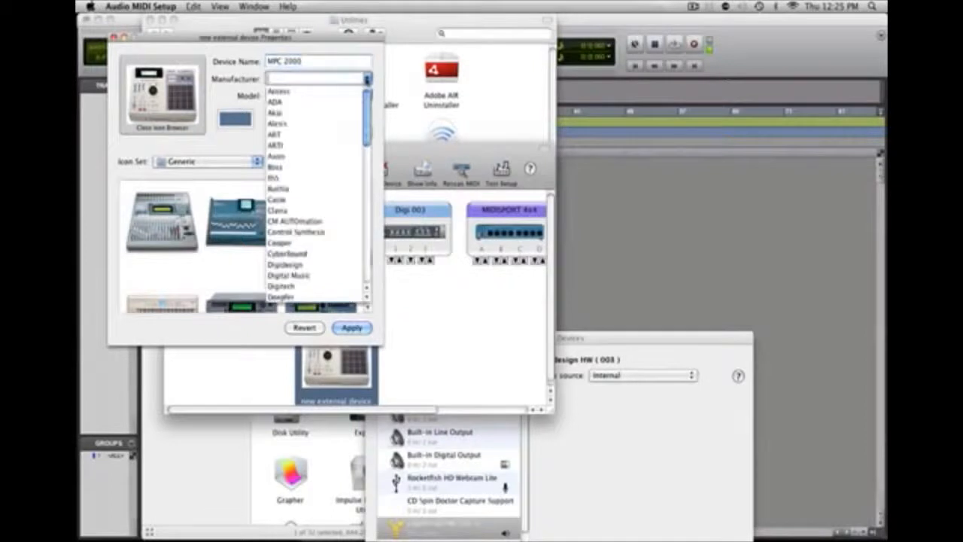
click(278, 113)
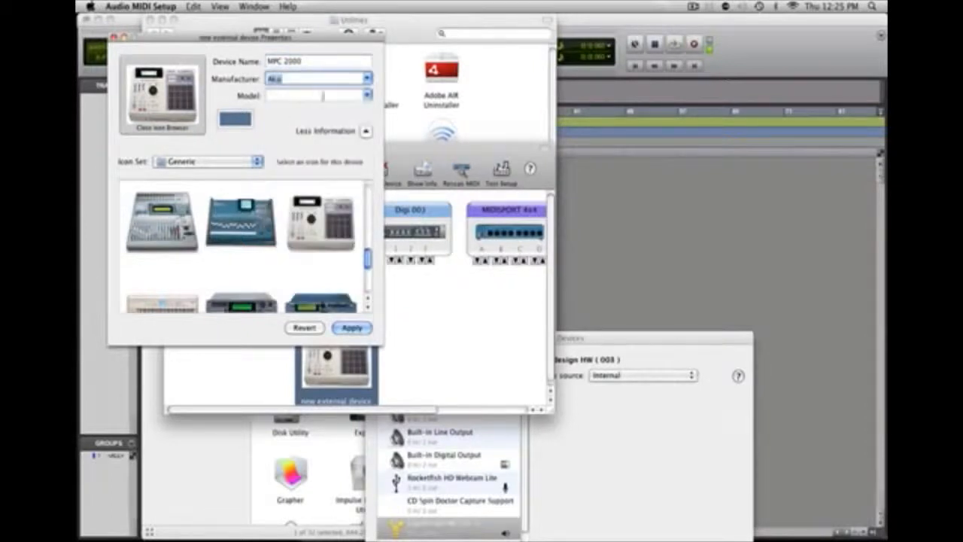
click(369, 96)
click(369, 96)
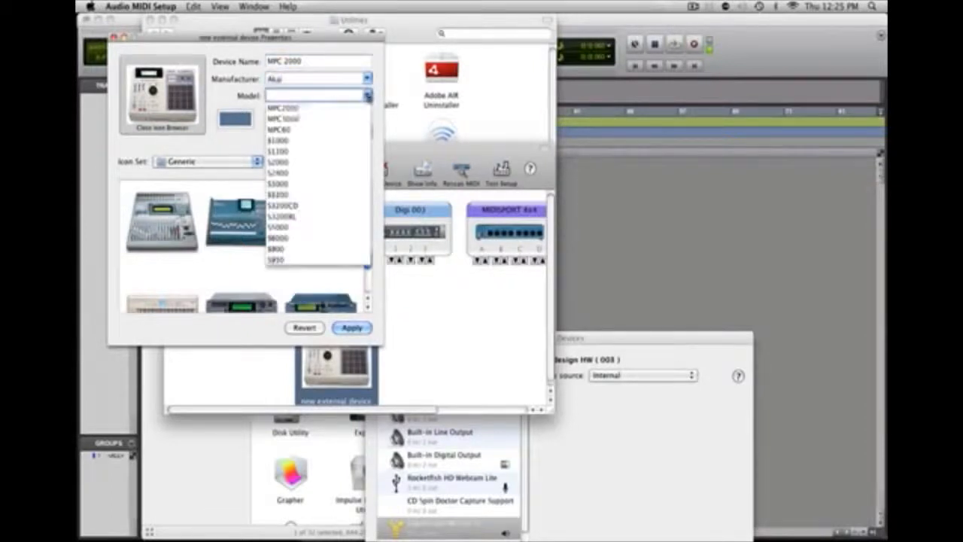
click(284, 109)
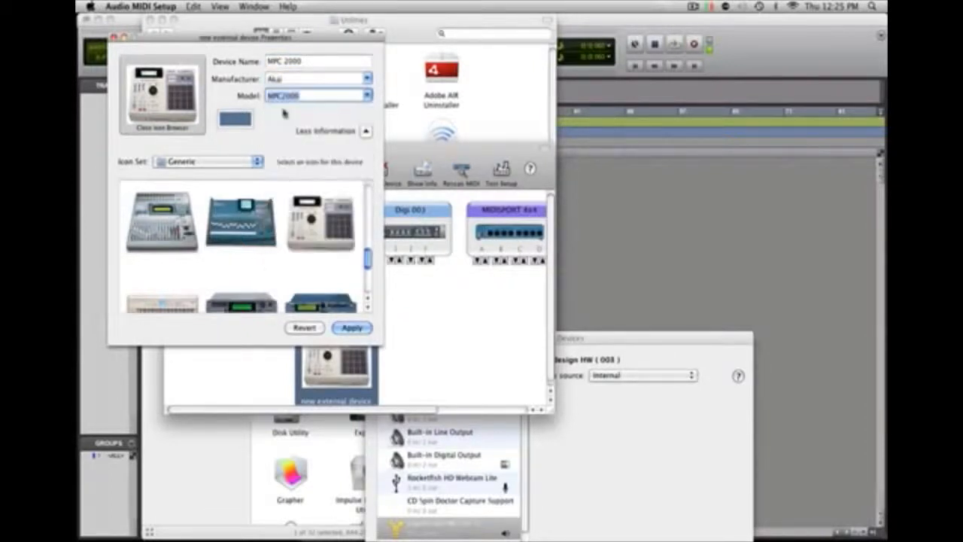
click(347, 328)
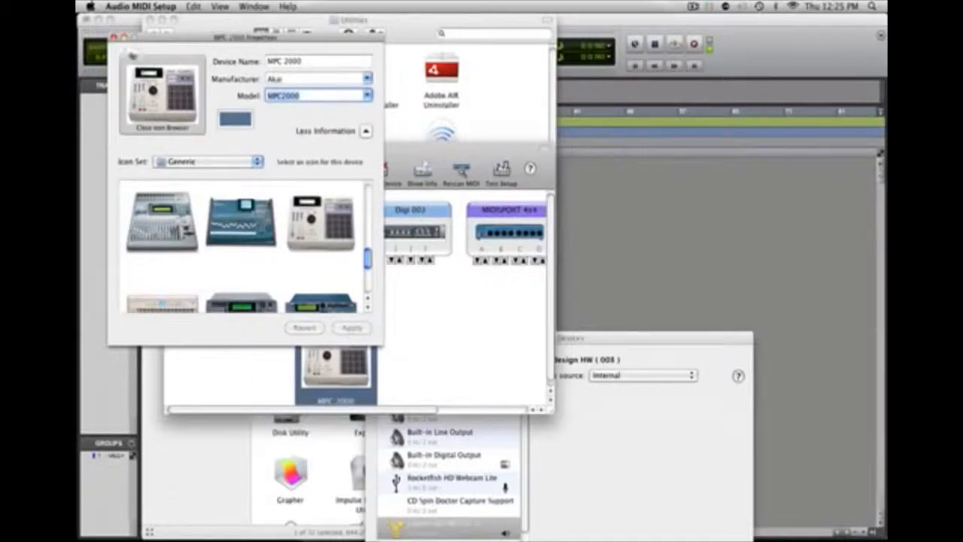
click(114, 37)
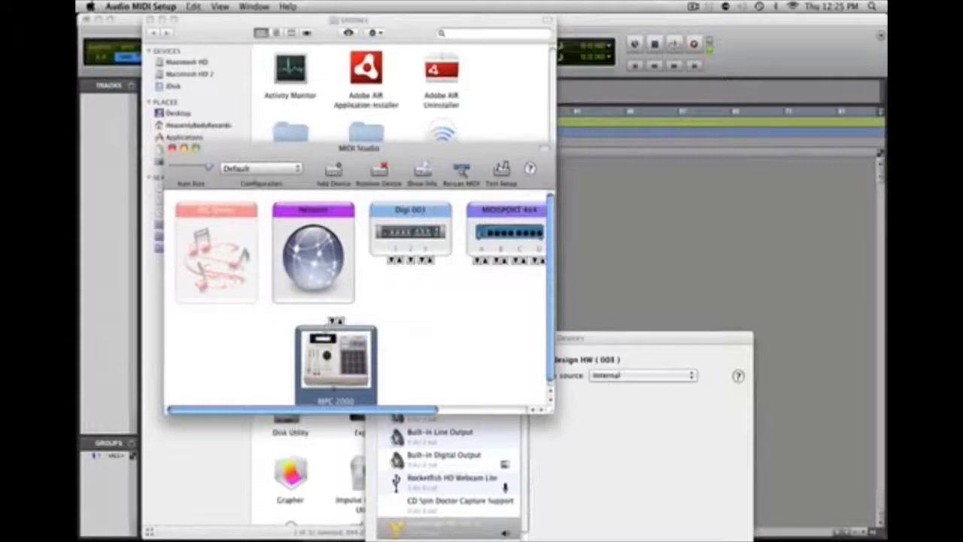
Step: Place the MPC 2000 beneath the MIDISPORT 4x4 and connect its input and output to the interface's port A
drag(334, 410, 378, 411)
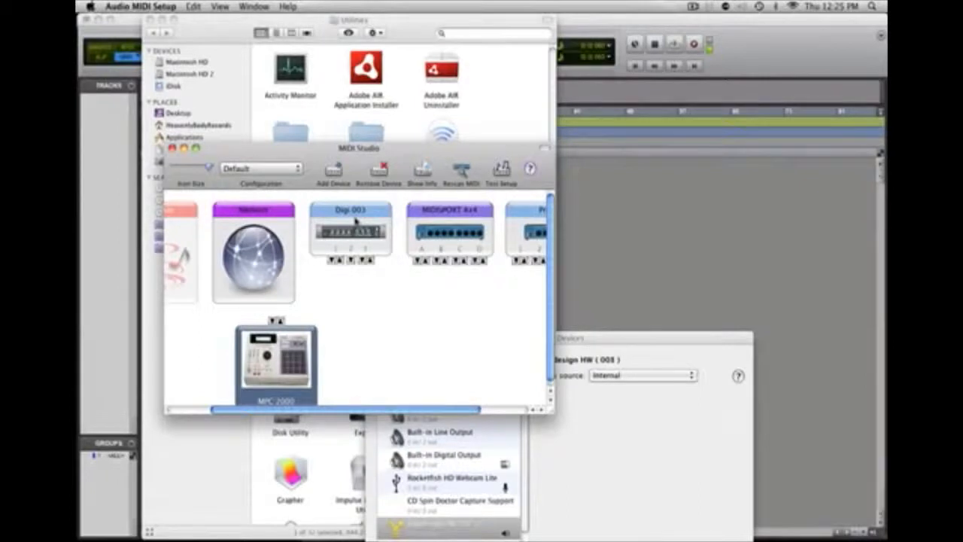
drag(286, 324, 344, 314)
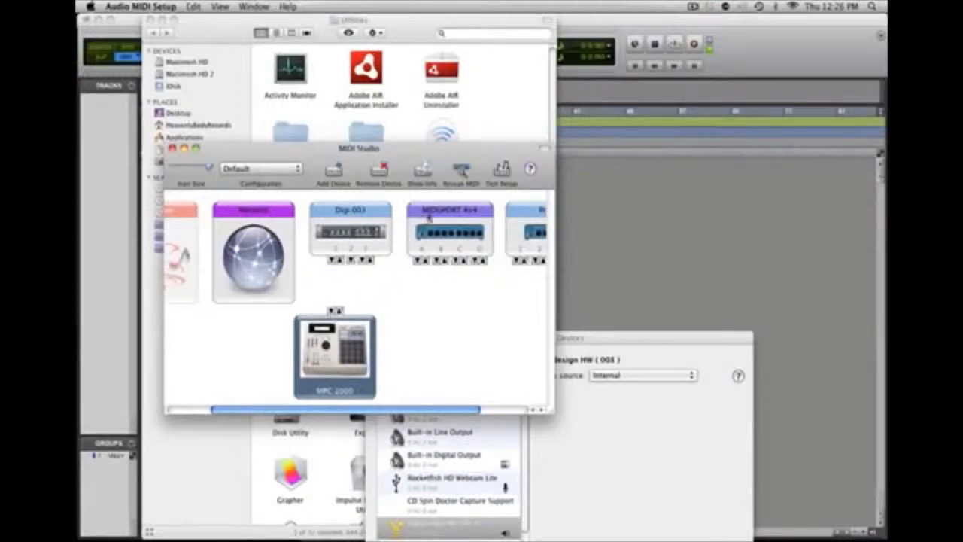
drag(319, 359, 403, 354)
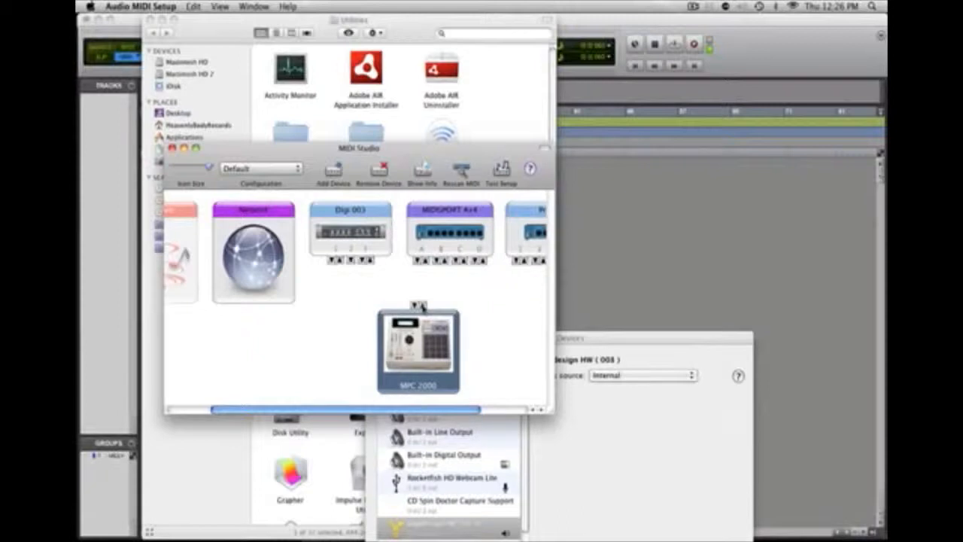
drag(420, 305, 425, 265)
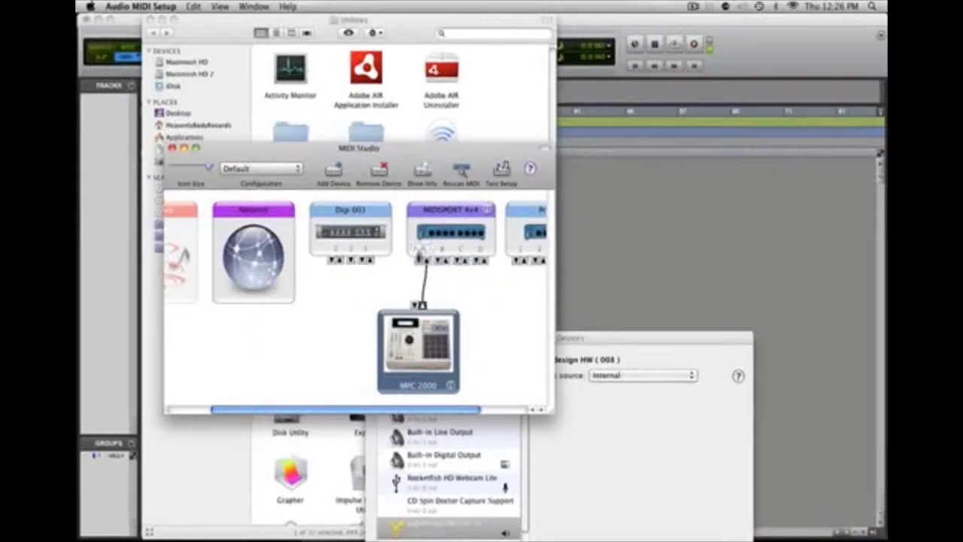
drag(419, 263, 416, 306)
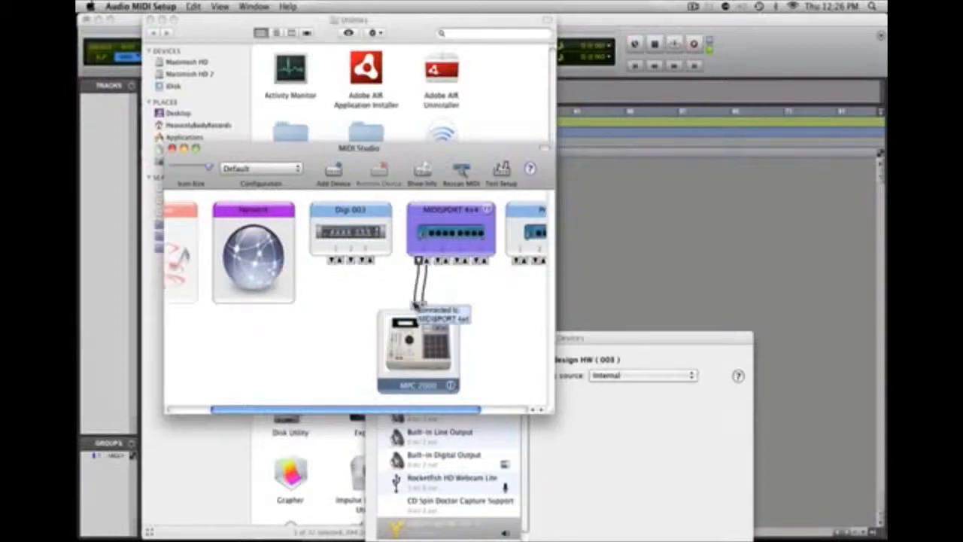
Step: Change the MPC 2000's colour to bright yellow in its properties, apply the change and close its properties
click(425, 383)
double_click(425, 382)
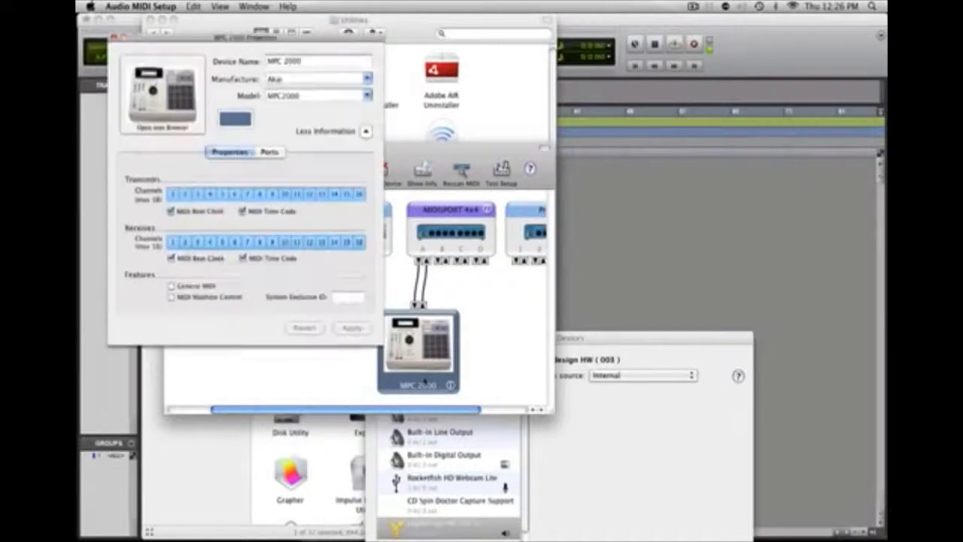
click(236, 118)
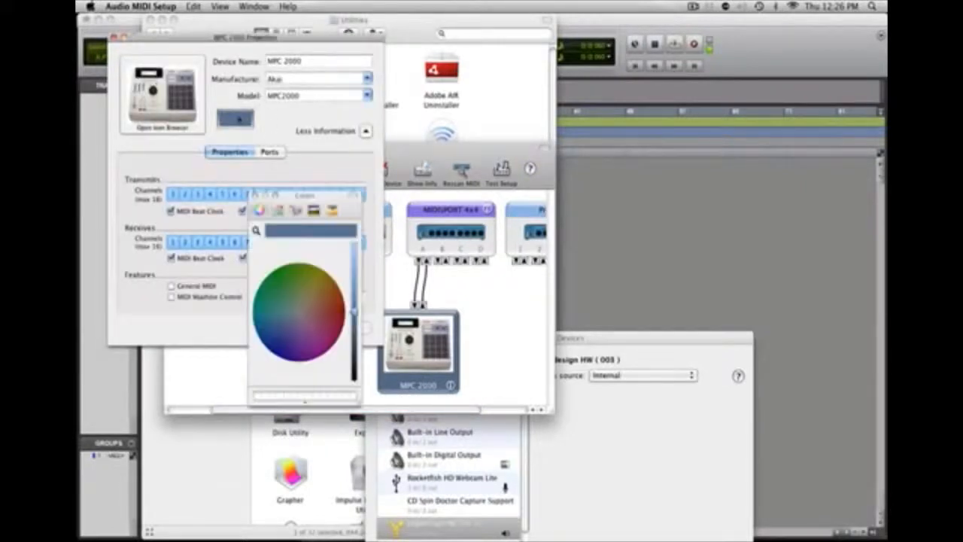
click(304, 299)
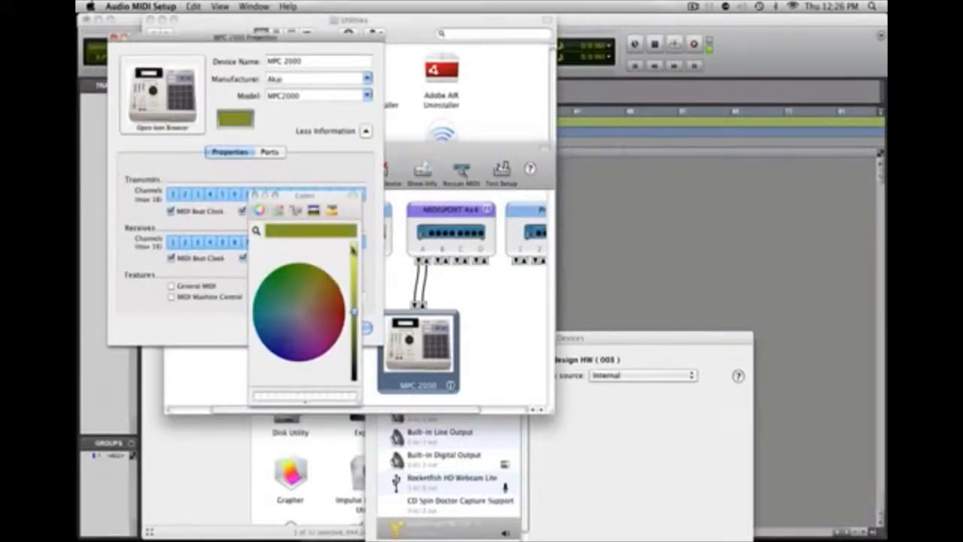
click(352, 250)
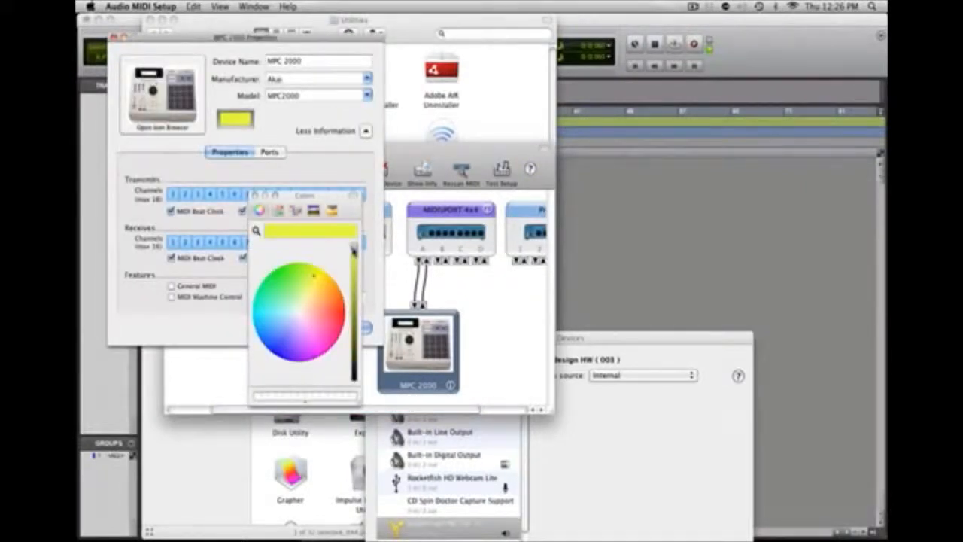
click(256, 195)
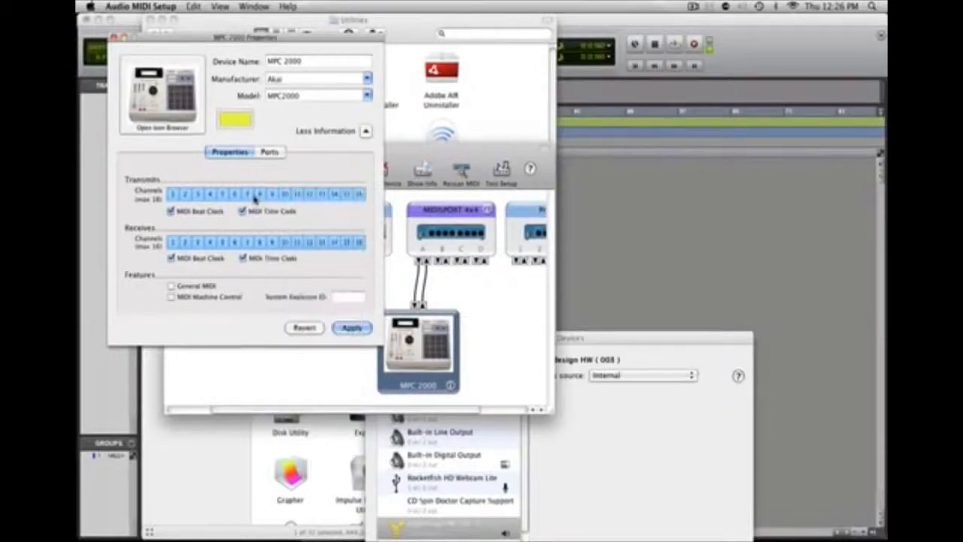
click(351, 329)
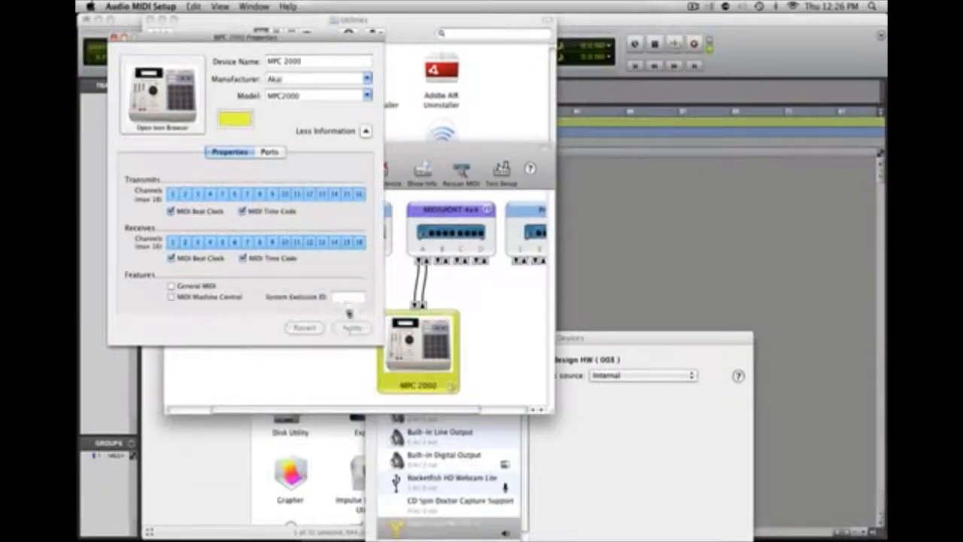
click(113, 37)
Step: Move the MPC 2000 away from beneath the MIDISPORT 4x4 and place a newly added external device there
drag(455, 412, 476, 413)
drag(359, 344, 264, 356)
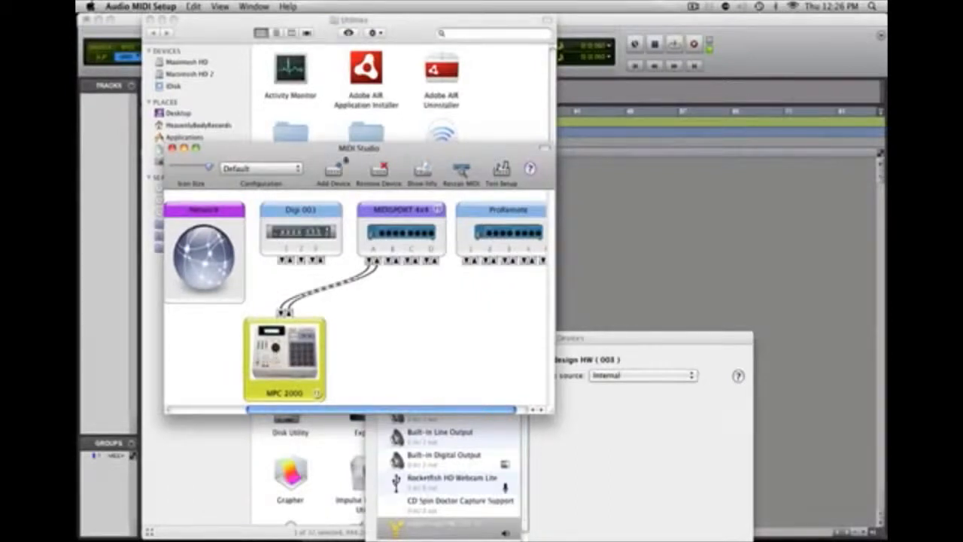
click(333, 172)
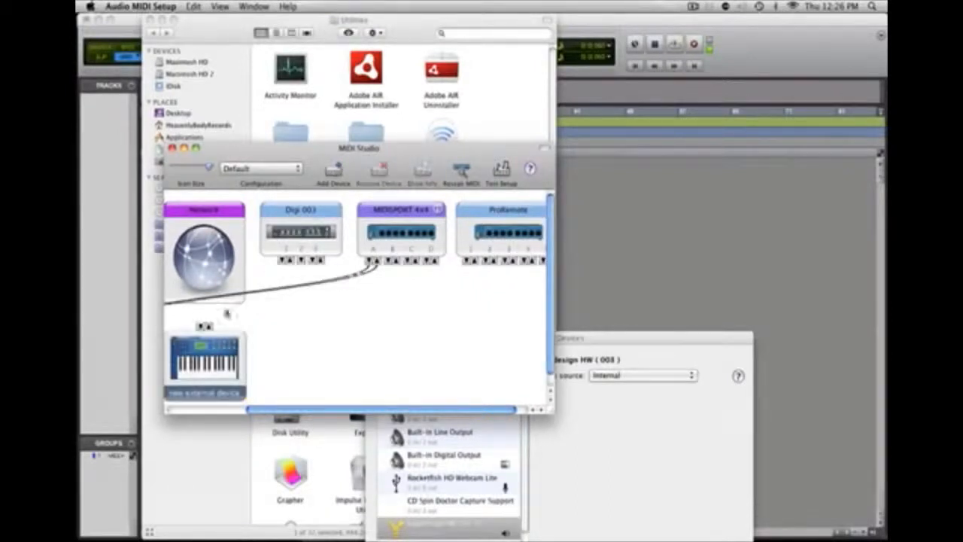
drag(197, 367, 387, 365)
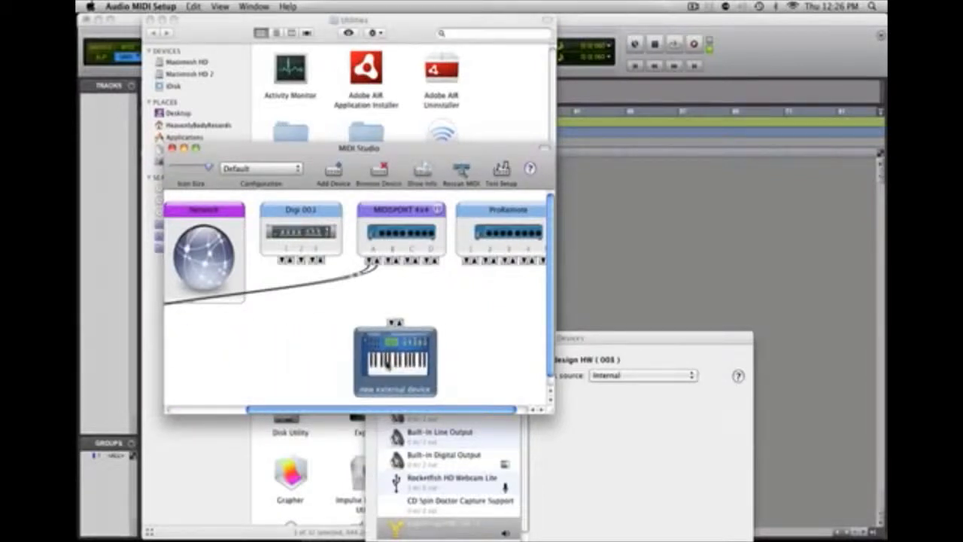
Step: Name the new external device Alesis S4 and set its manufacturer to Alesis and model to S4
double_click(386, 364)
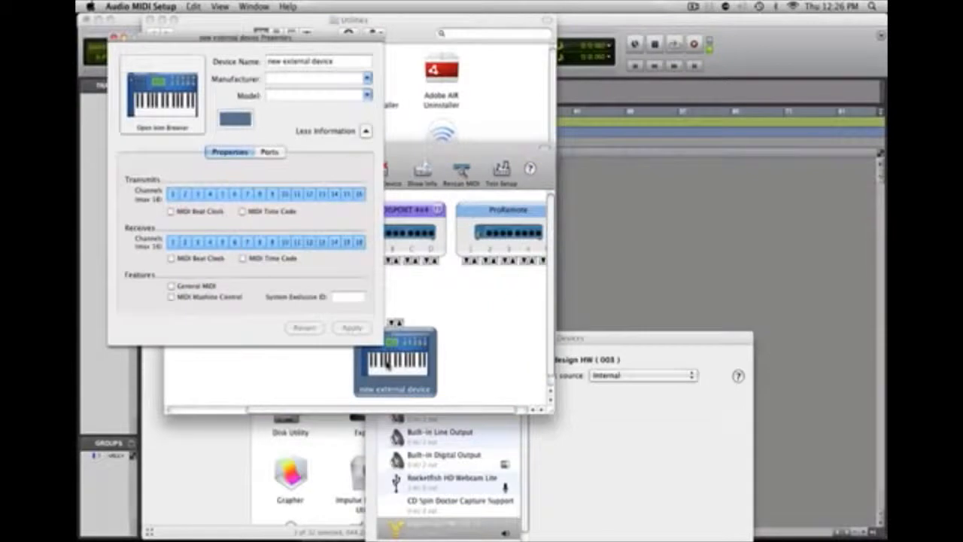
triple_click(312, 61)
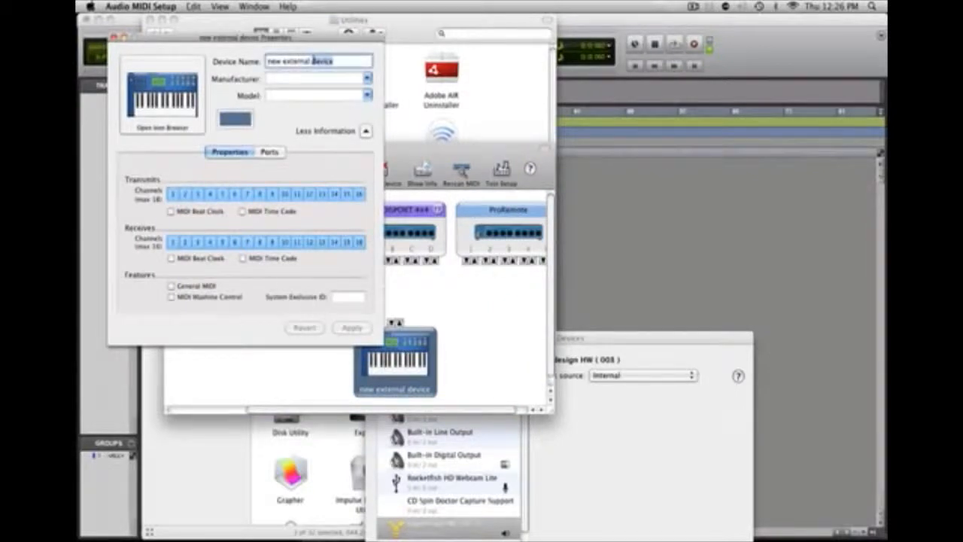
text(Alesis)
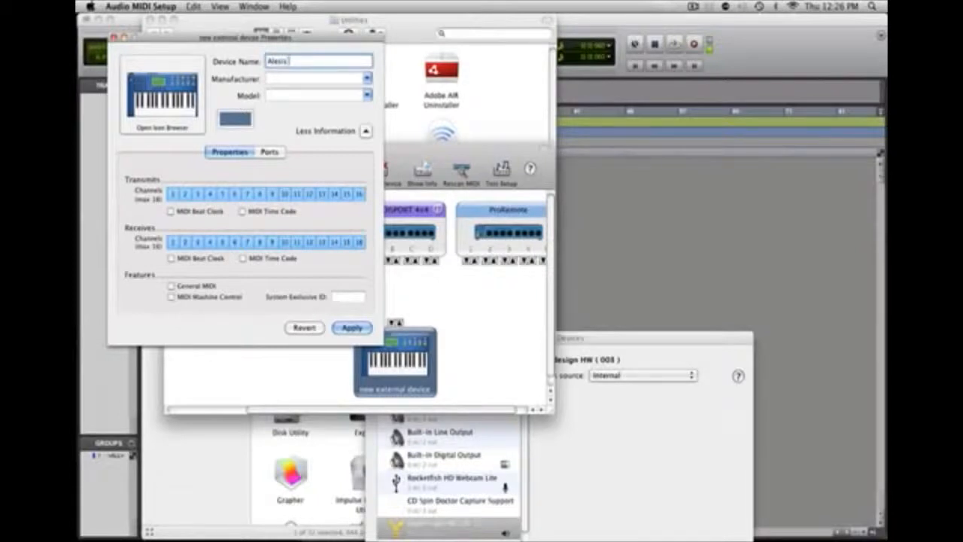
text( Q4)
click(367, 78)
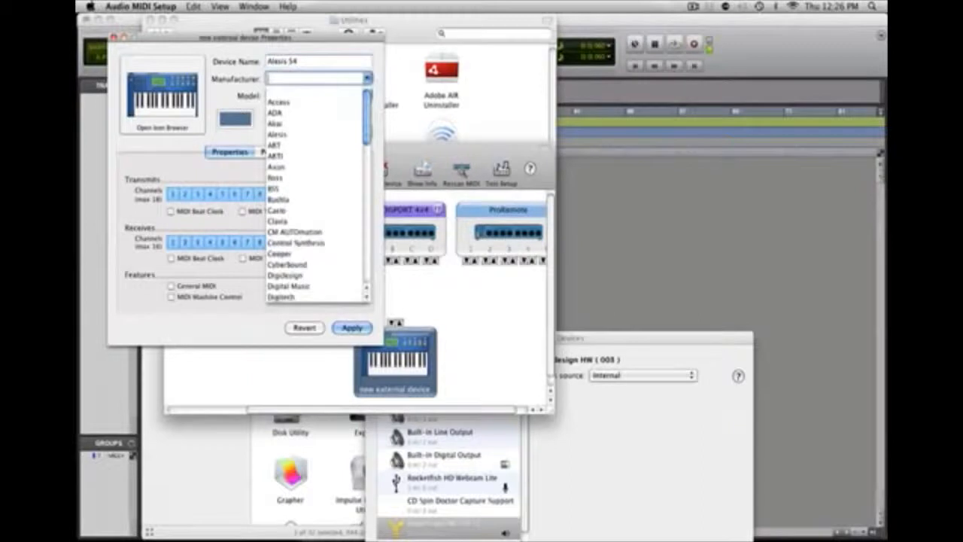
click(283, 136)
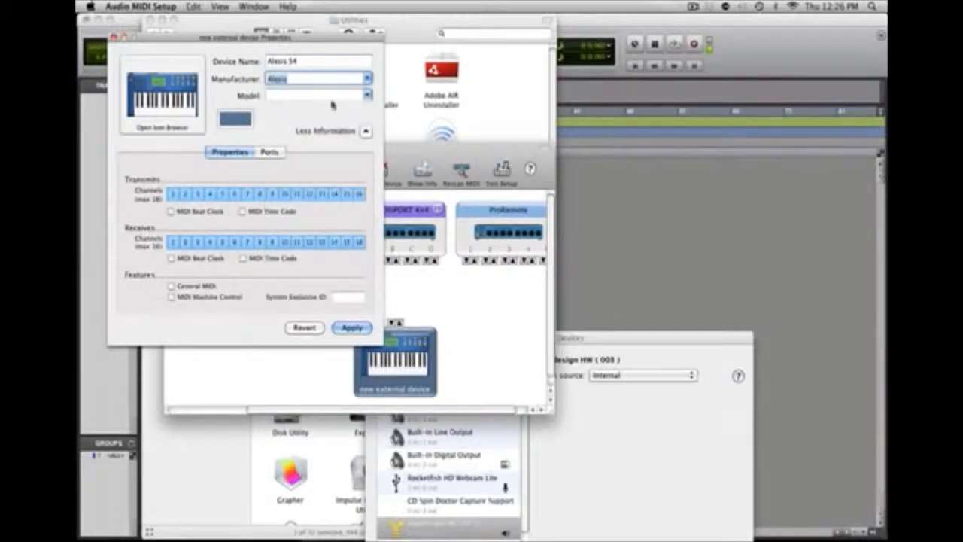
click(367, 95)
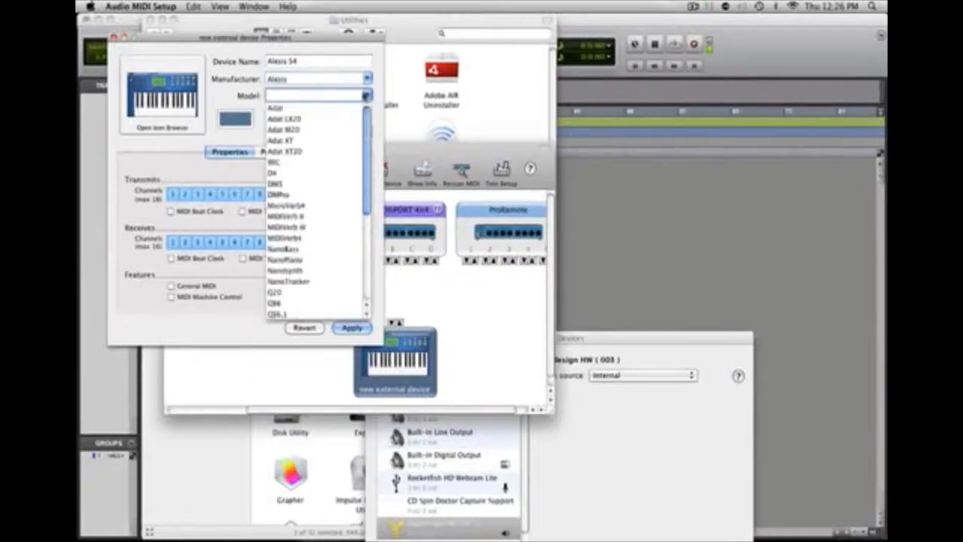
drag(365, 147, 365, 241)
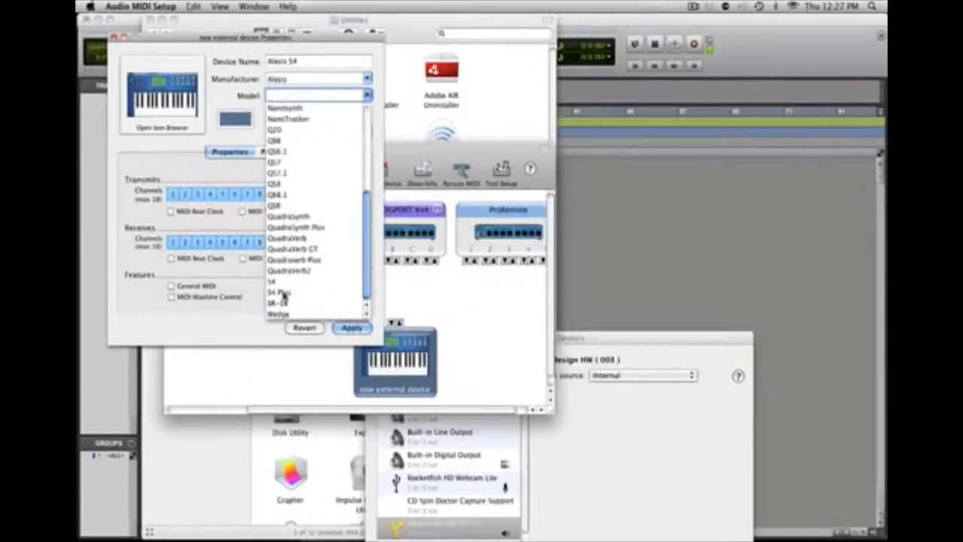
click(277, 281)
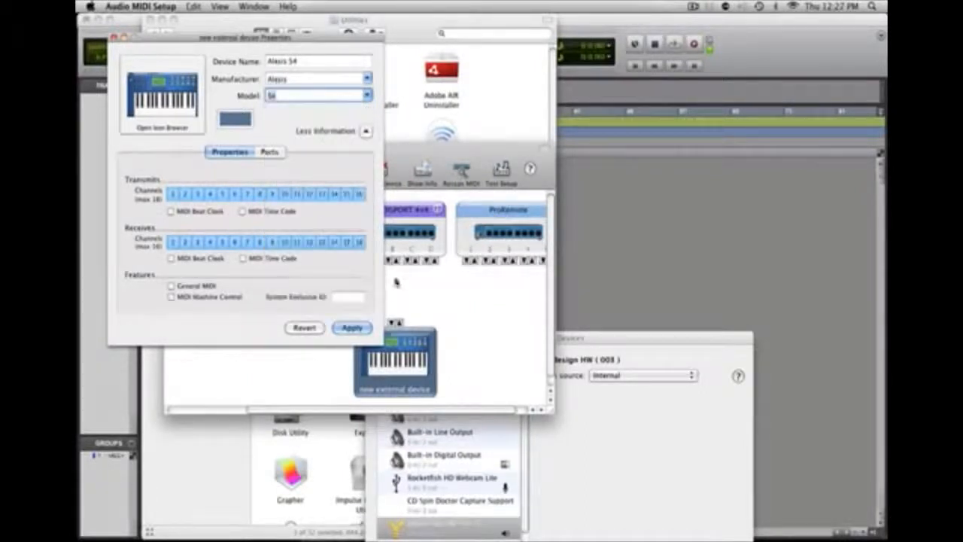
Step: Give the Alesis S4 the last thin black rack-module icon from the Generic icon set and apply the changes
click(162, 94)
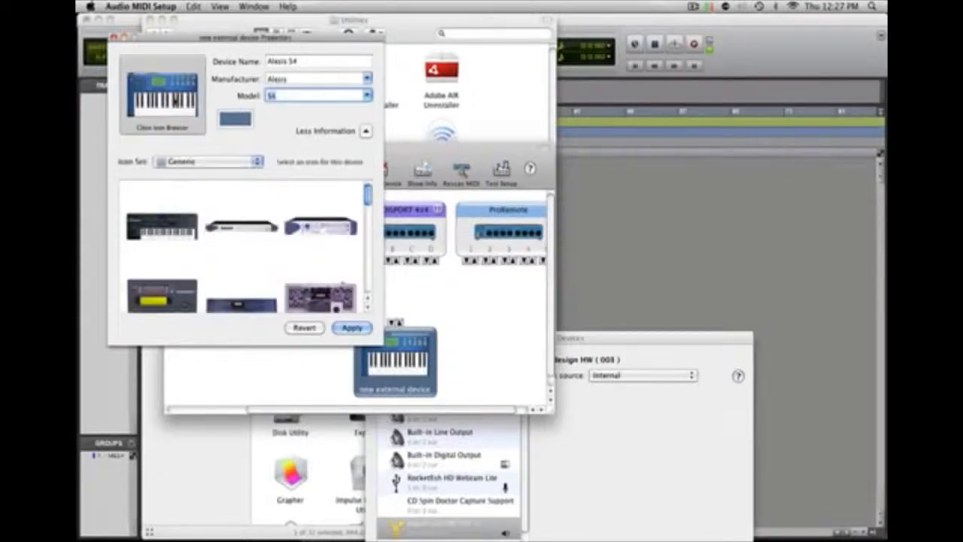
drag(369, 198, 367, 280)
click(250, 274)
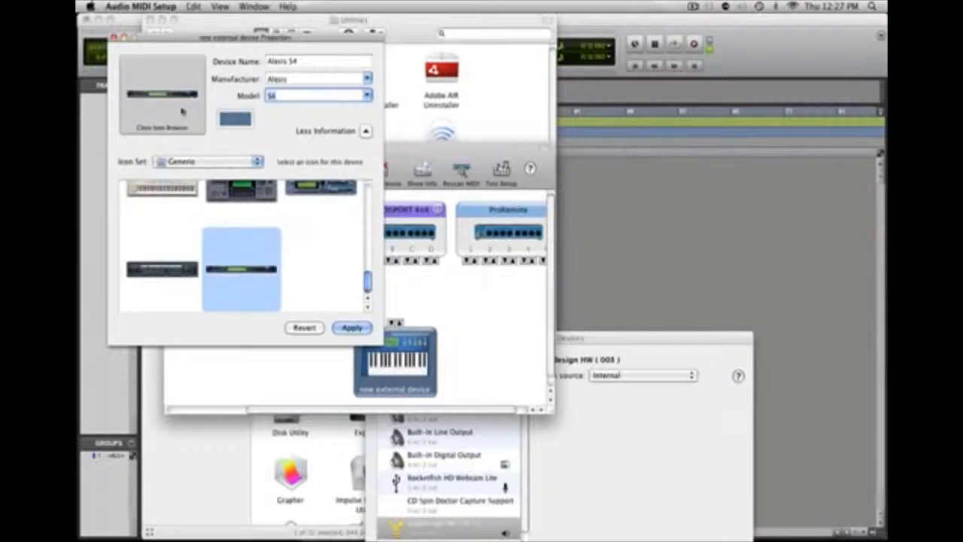
click(353, 328)
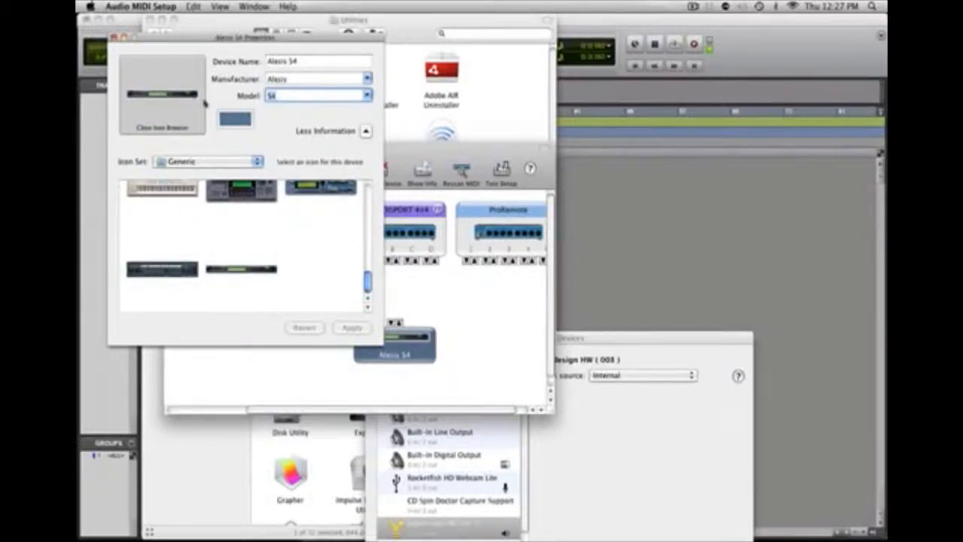
Step: Change the Alesis S4's colour to light pink, apply the change and close its properties
click(236, 119)
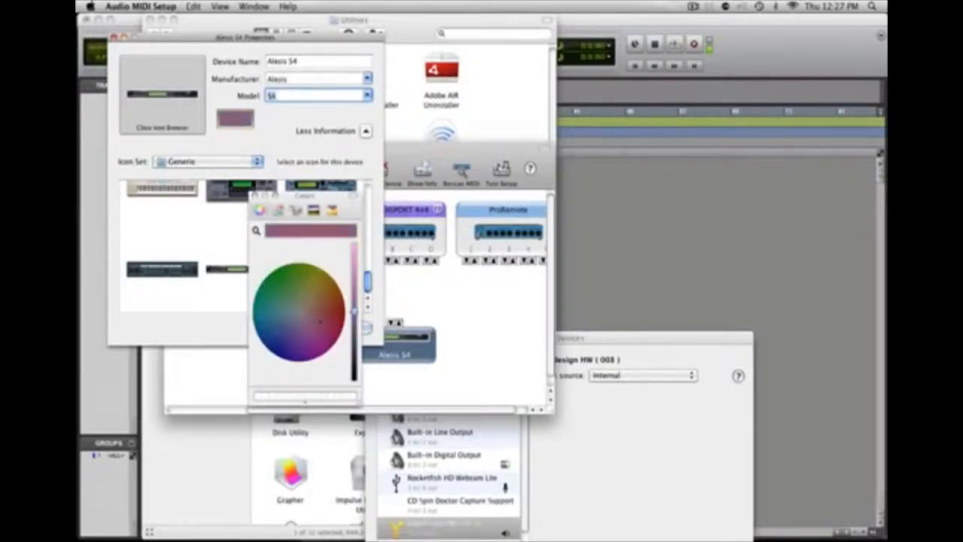
click(354, 264)
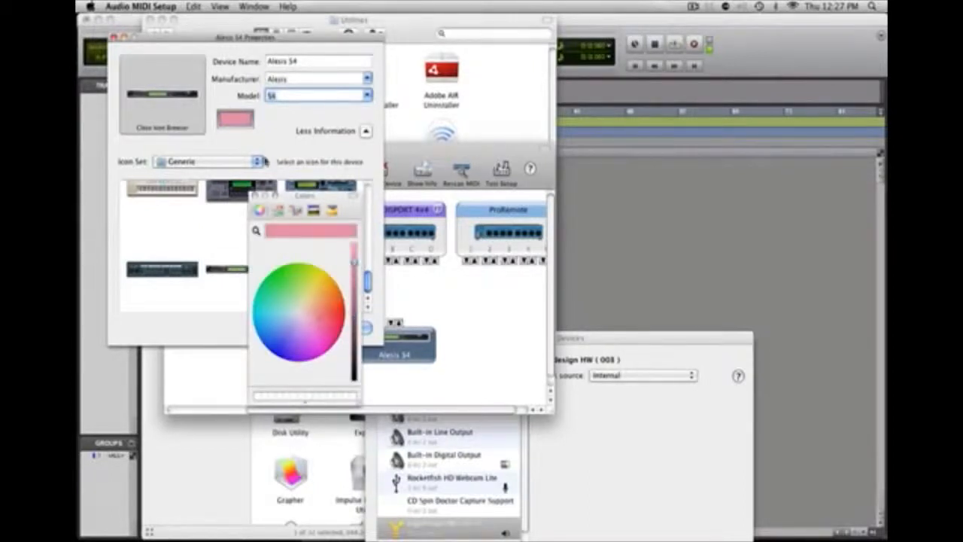
click(255, 195)
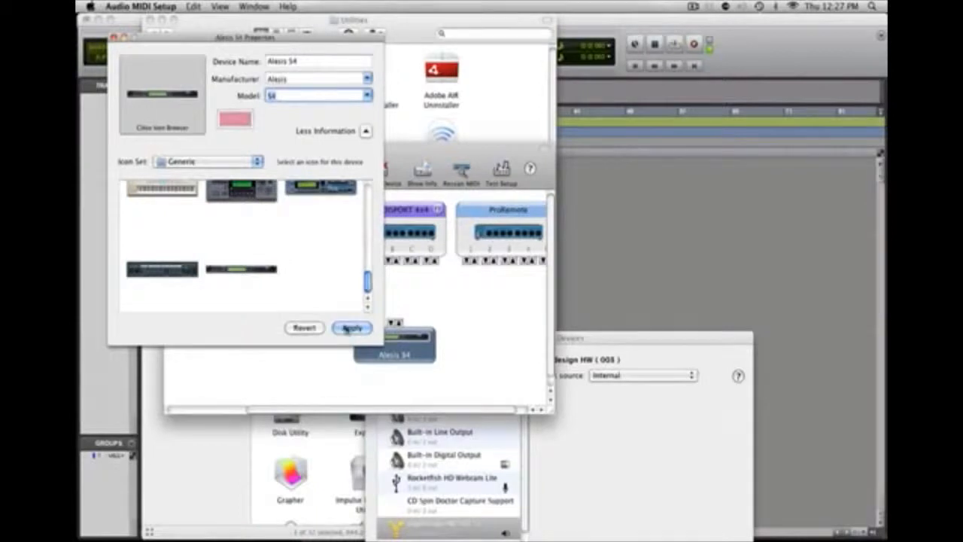
click(351, 328)
click(114, 38)
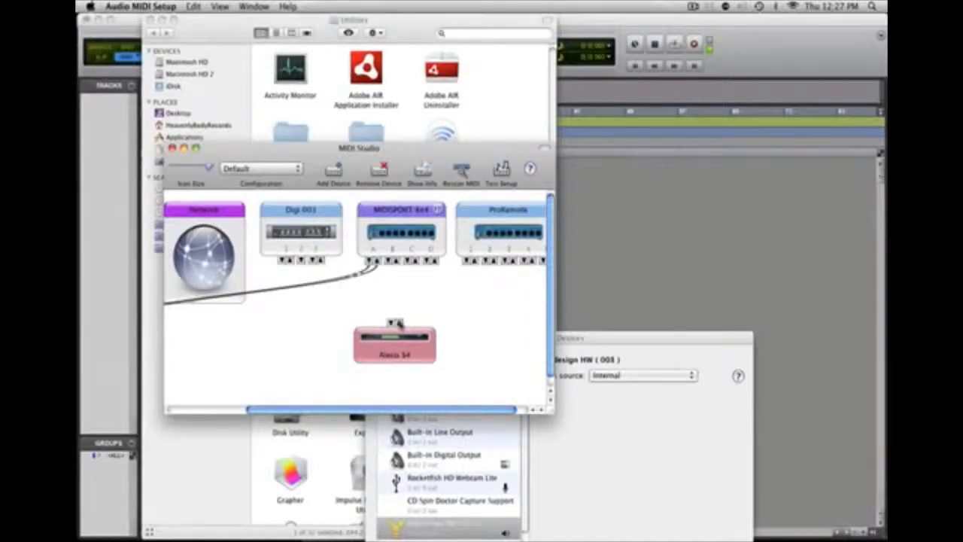
Step: Connect the Alesis S4's input and output to port B of the MIDISPORT 4x4
drag(399, 324, 398, 263)
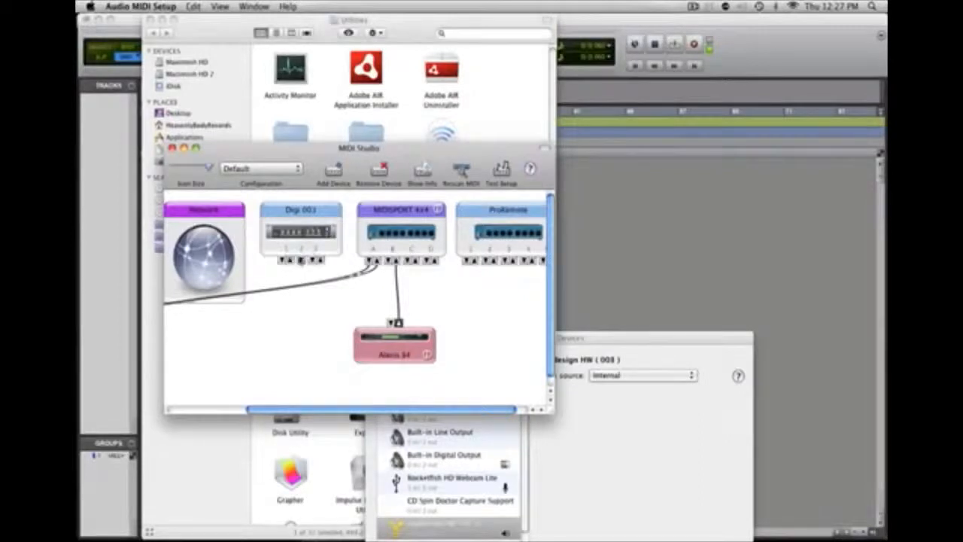
click(388, 262)
drag(390, 269, 393, 323)
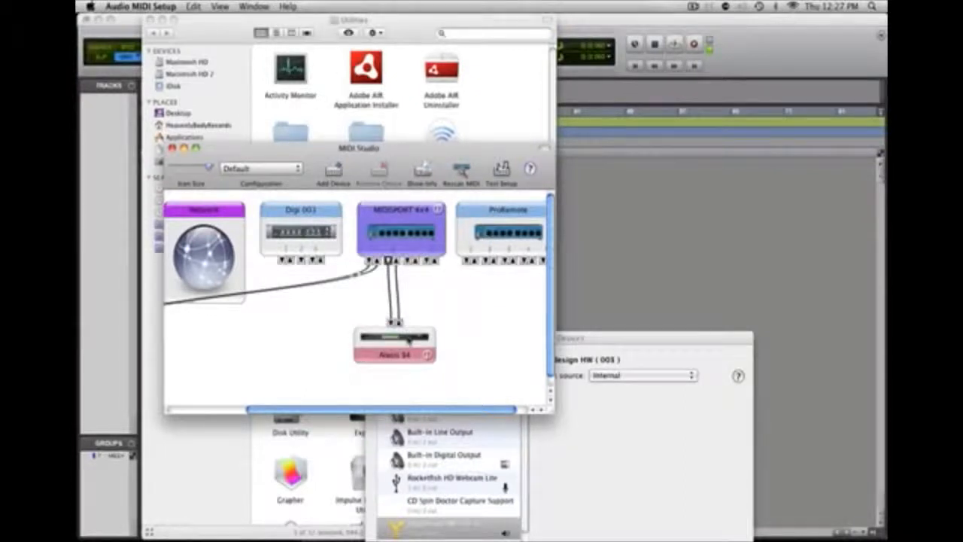
Step: Move the Alesis S4 aside and add another external device connected both ways to port C of the MIDISPORT 4x4
drag(409, 338, 330, 346)
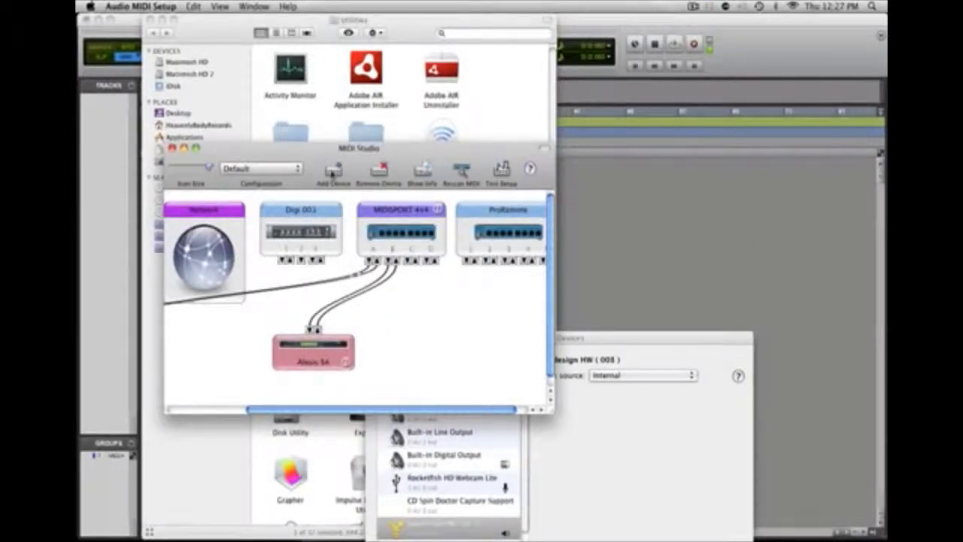
click(334, 172)
drag(303, 345, 419, 321)
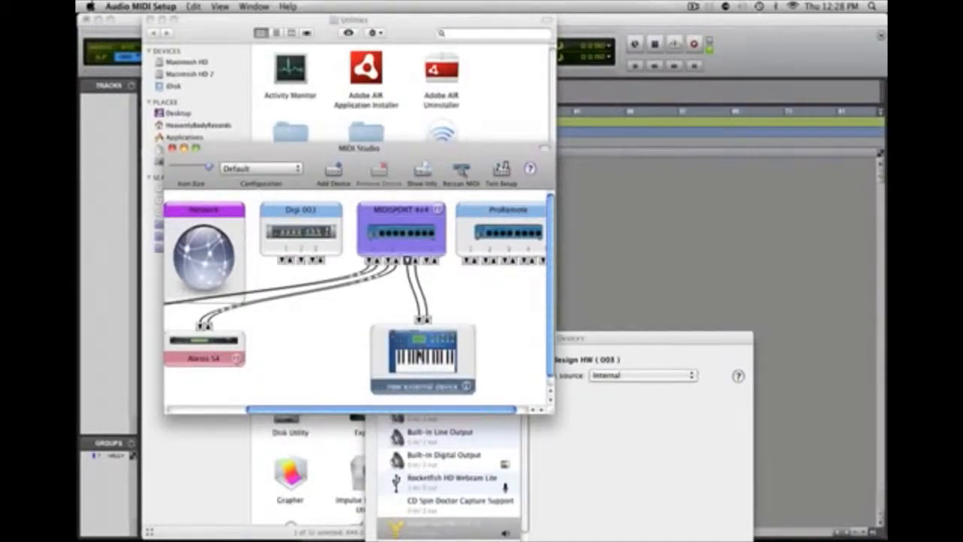
Step: Open the properties of the new external device on port C, name it "Roland Rs5" and enter "roland" as the manufacturer
double_click(420, 356)
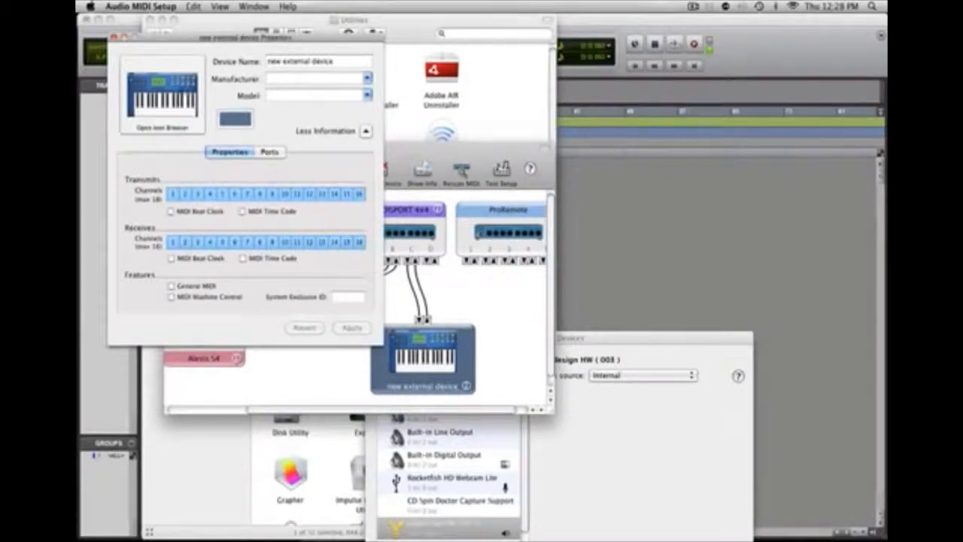
click(161, 94)
mouse_move(368, 201)
mouse_down()
mouse_move(376, 290)
mouse_move(371, 193)
mouse_up()
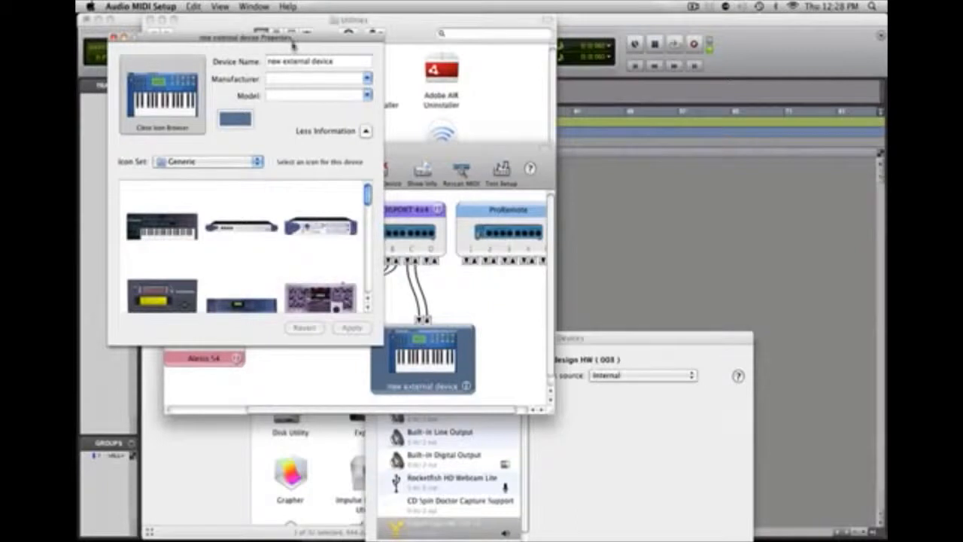
triple_click(344, 63)
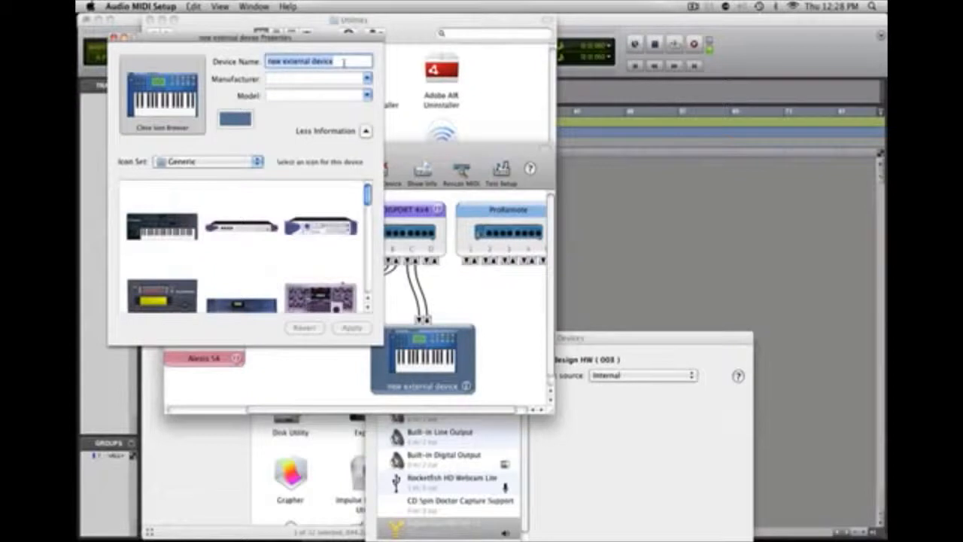
text(K)
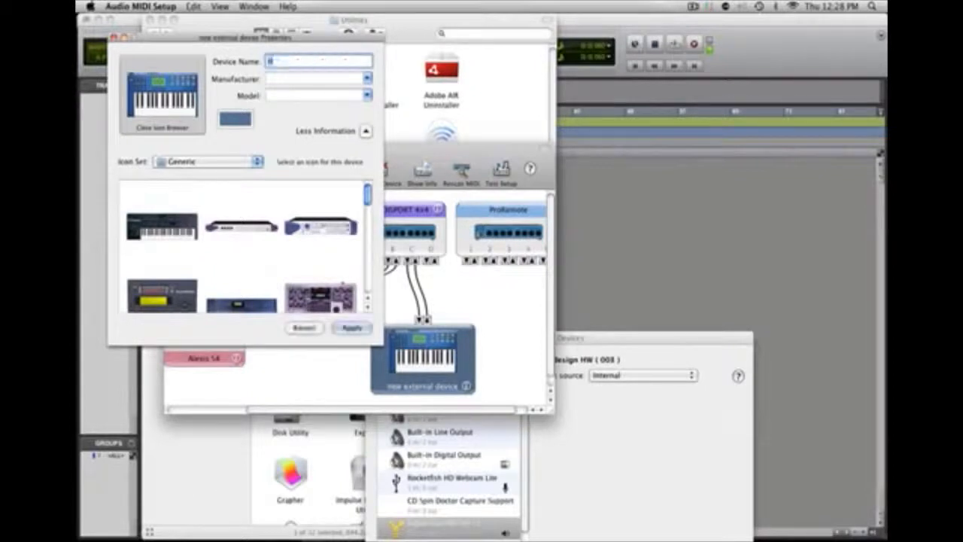
text(oland)
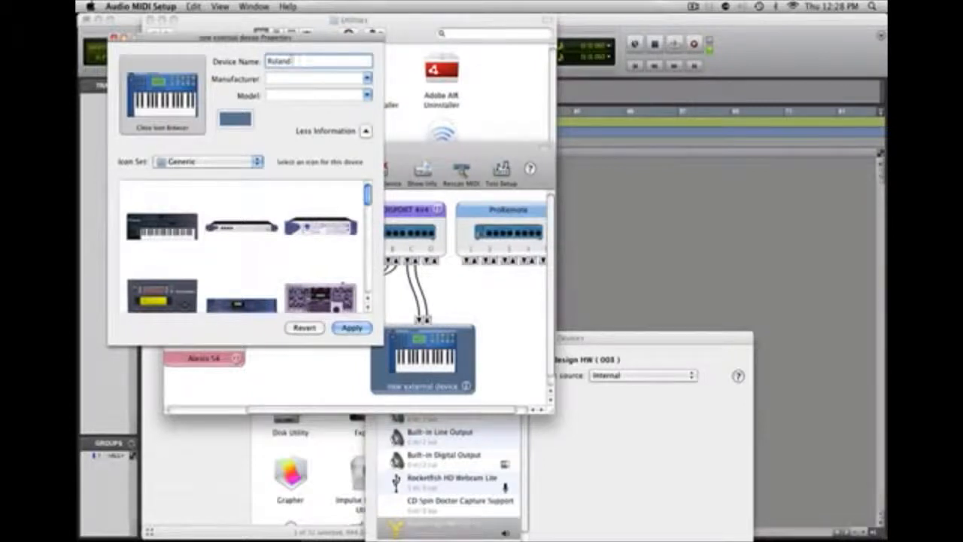
text( Ks)
key(Tab)
text(roland)
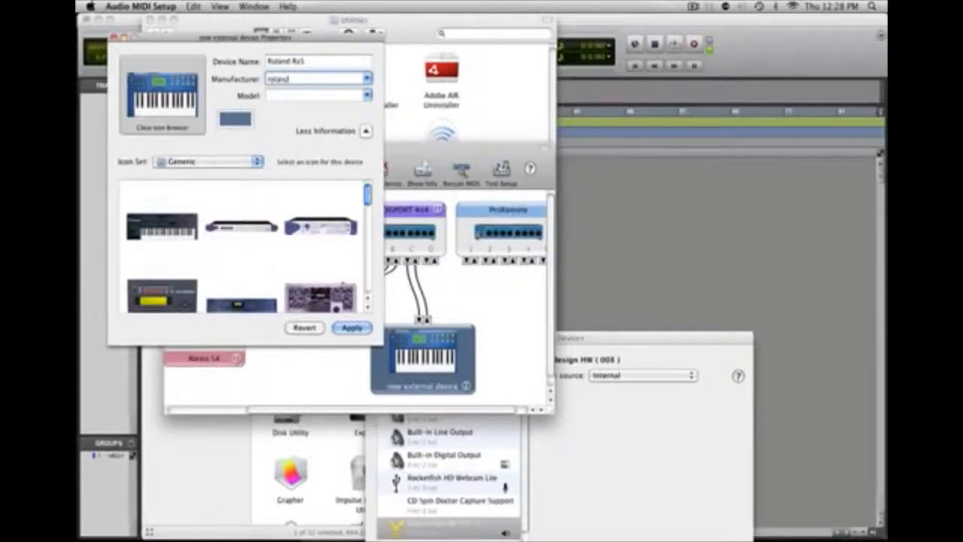
Step: Set the Roland Rs5's model to RS-5-9, apply the changes and close its properties
click(368, 95)
drag(367, 120, 361, 225)
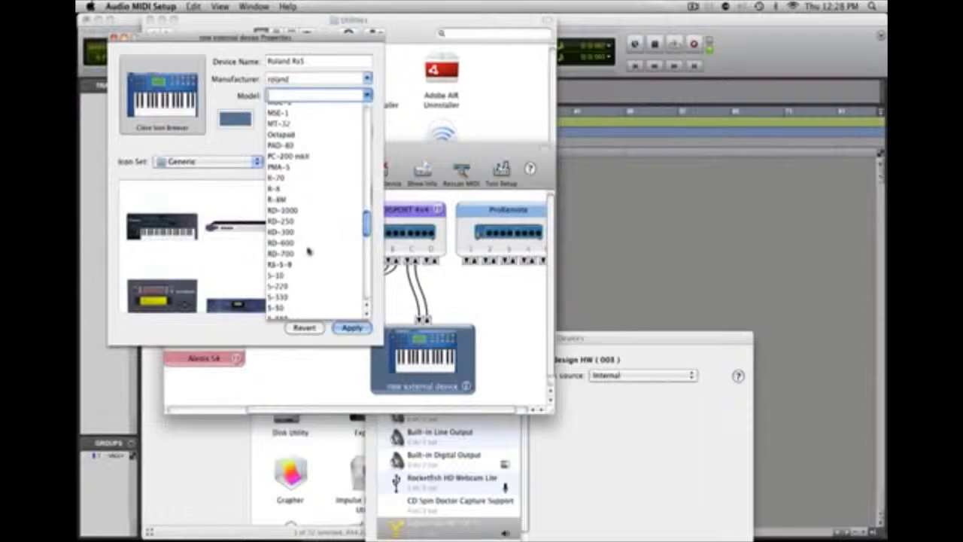
click(282, 264)
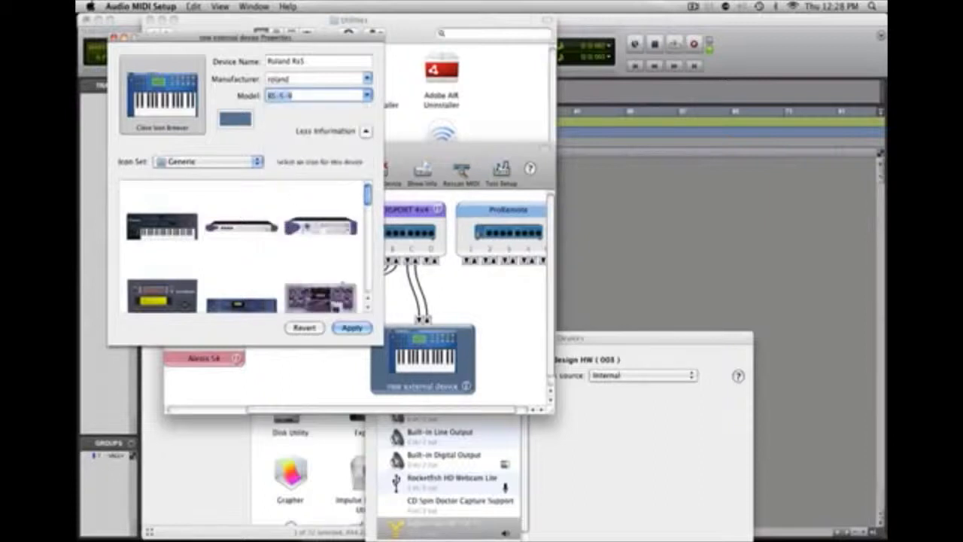
click(364, 329)
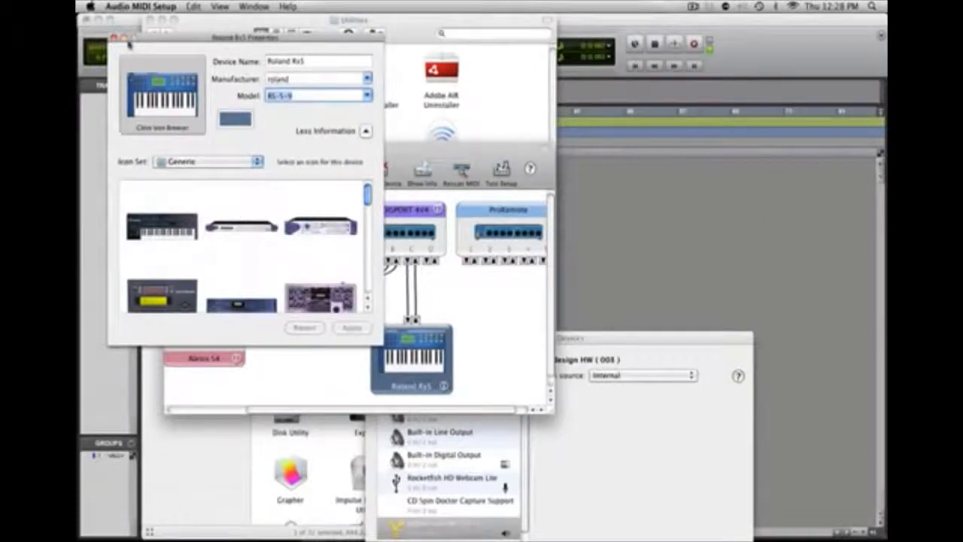
click(113, 38)
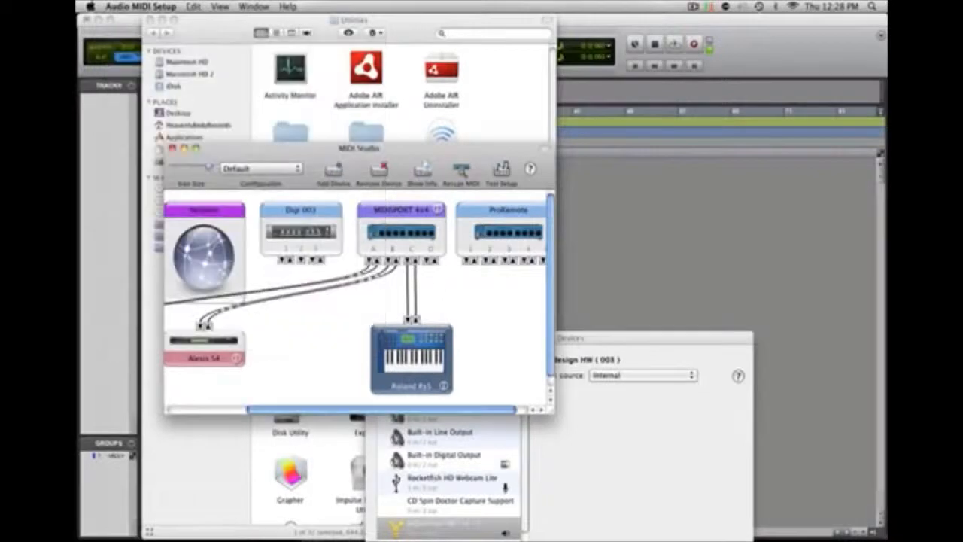
click(350, 303)
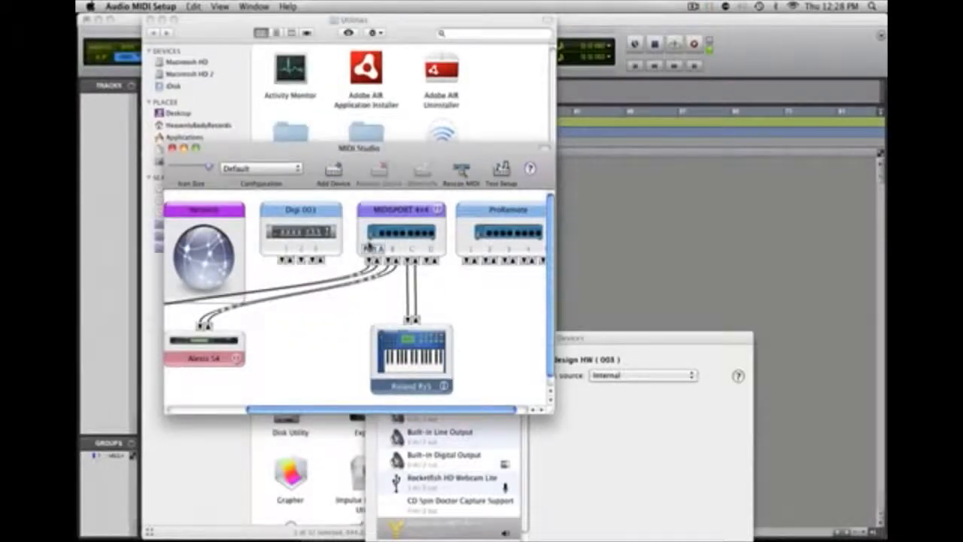
Step: Switch to Finder and open Macintosh HD > Library > Audio > MIDI Devices > Generic > Images
key(super+q)
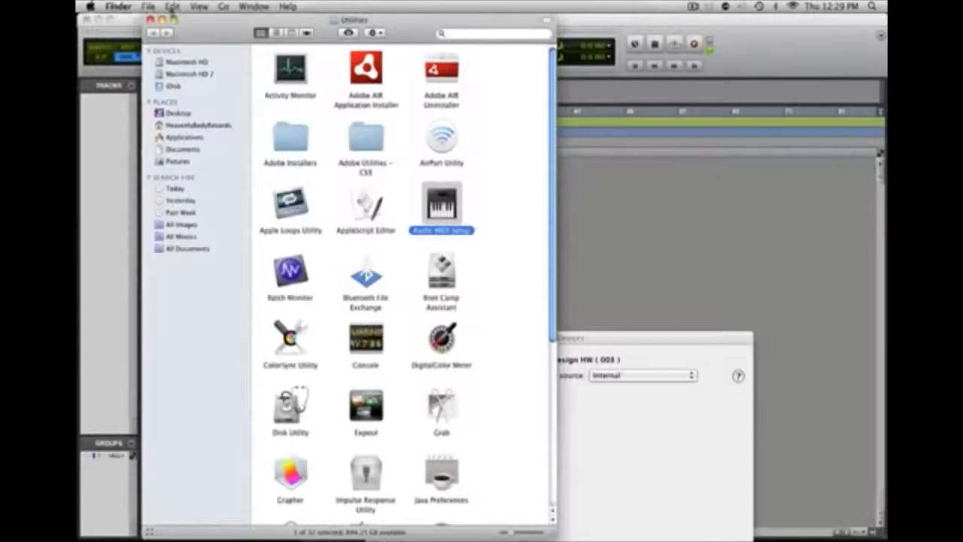
click(223, 6)
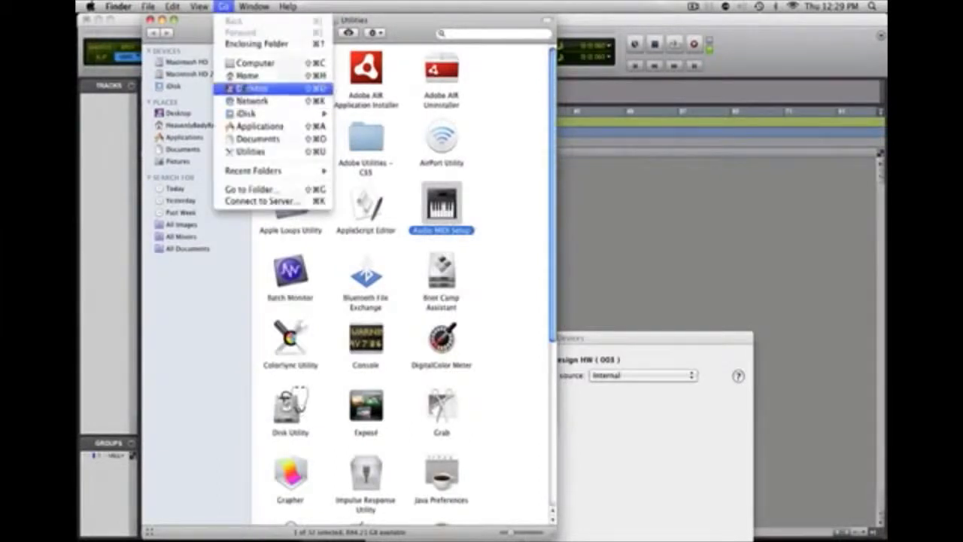
click(246, 77)
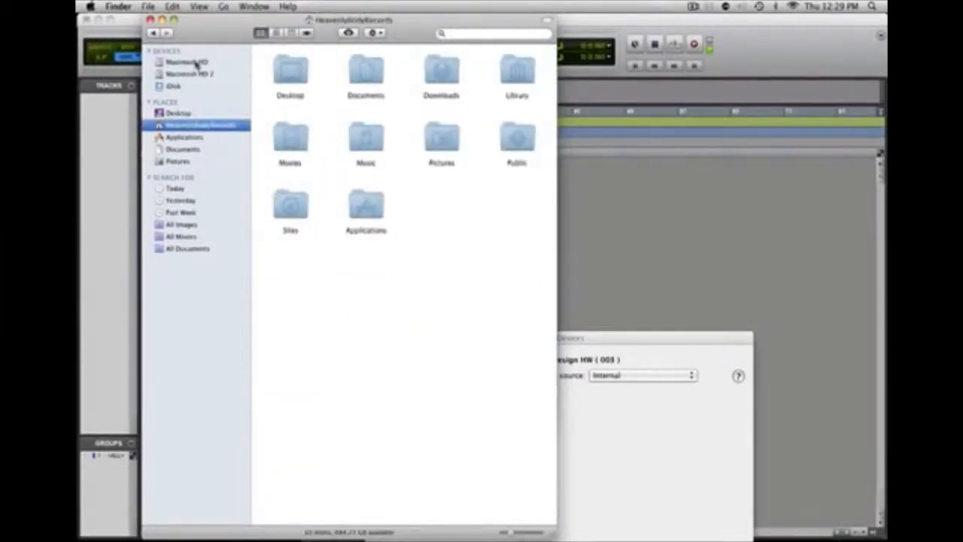
click(197, 63)
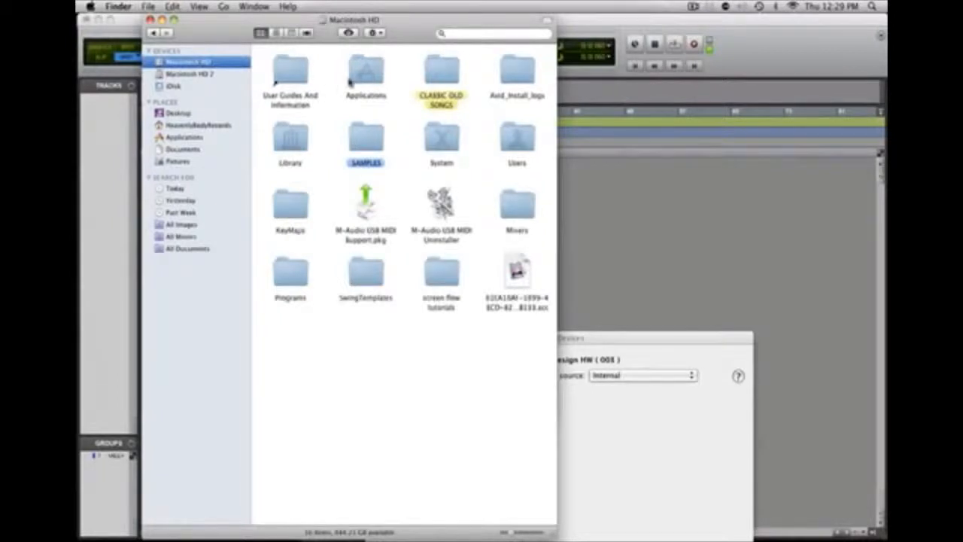
click(292, 144)
double_click(293, 144)
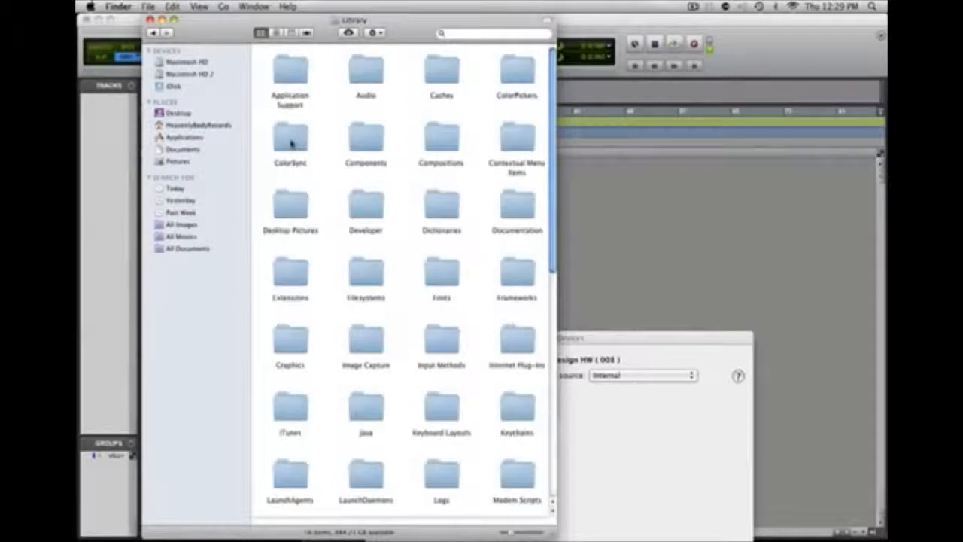
double_click(367, 70)
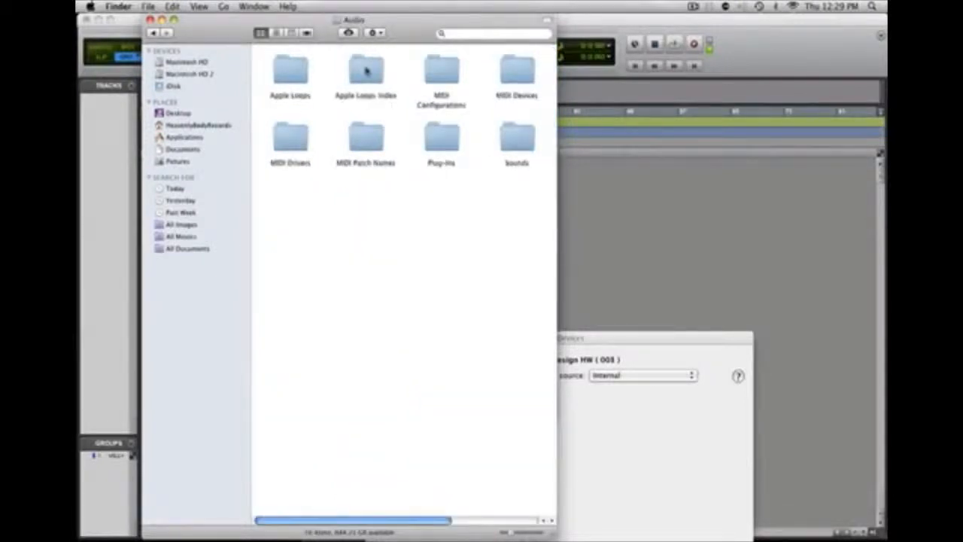
double_click(509, 76)
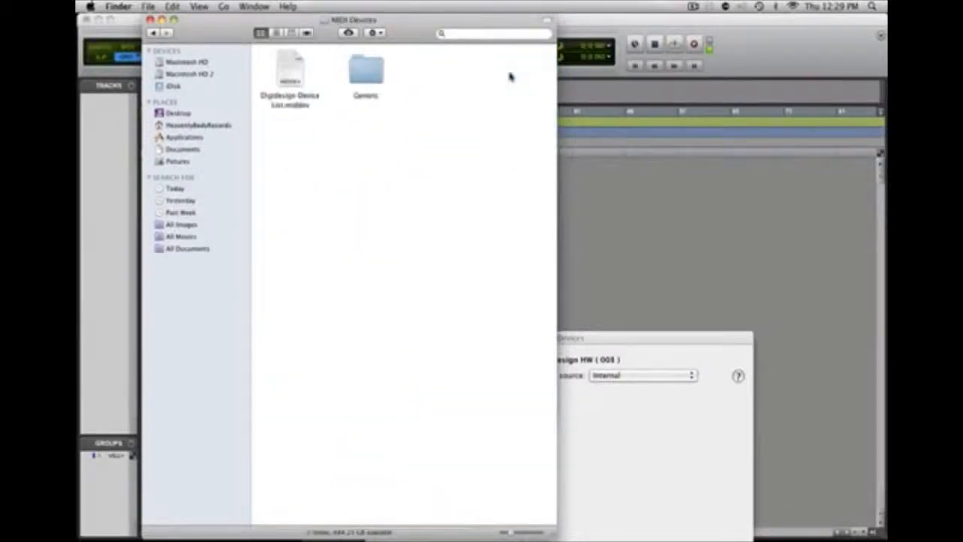
double_click(367, 72)
double_click(290, 75)
Step: Move the keyboard picture from the desktop into an empty spot in the Images folder and close the folder window
mouse_move(327, 522)
mouse_down()
mouse_move(407, 527)
mouse_move(308, 519)
mouse_up()
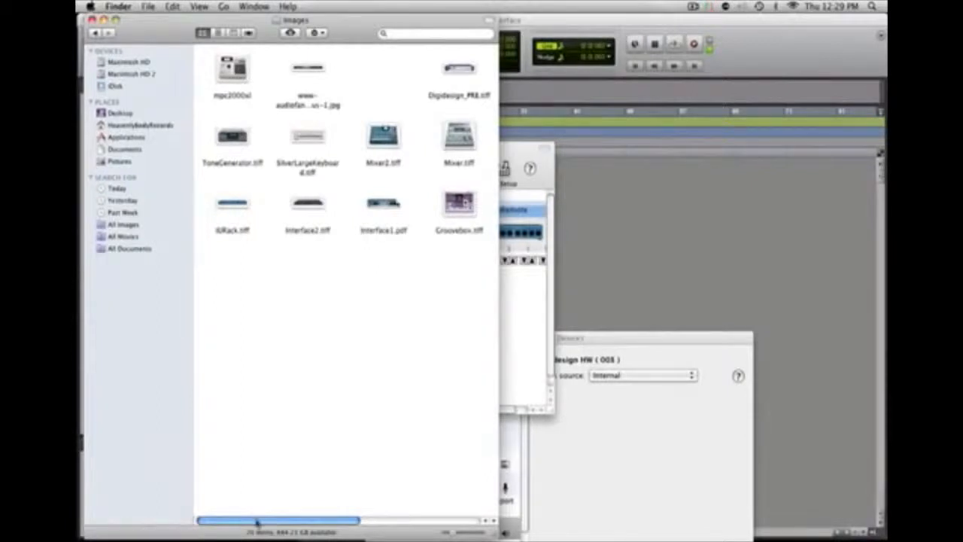
drag(257, 522, 344, 528)
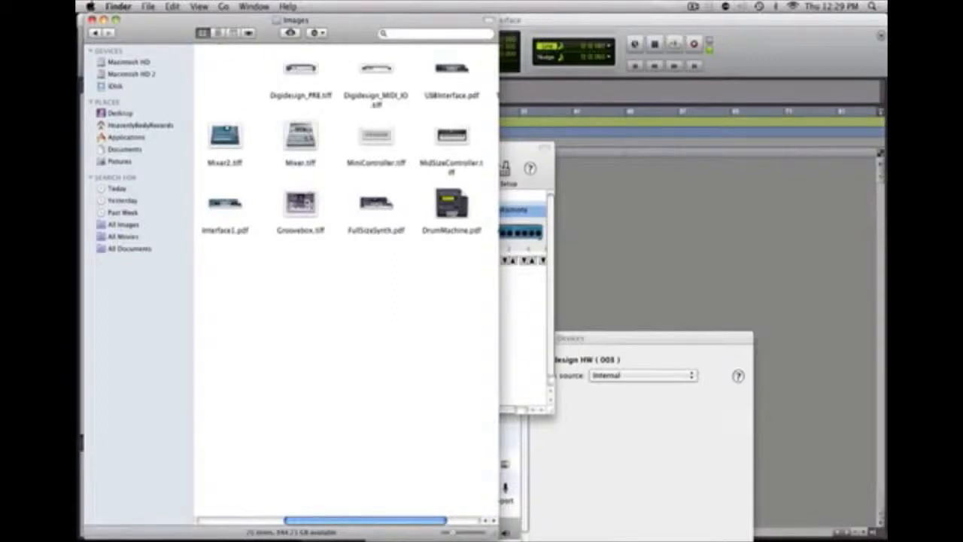
click(750, 28)
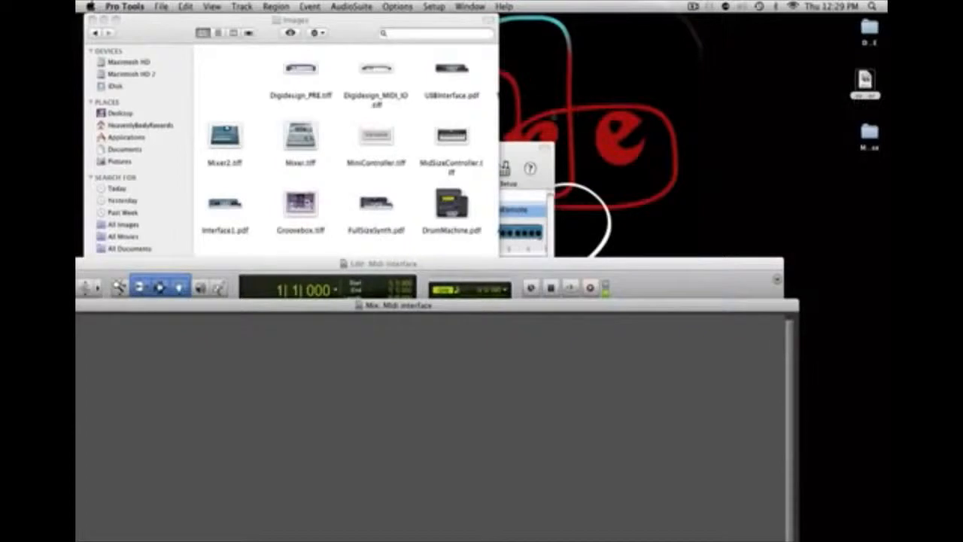
drag(331, 21, 425, 9)
drag(865, 79, 316, 75)
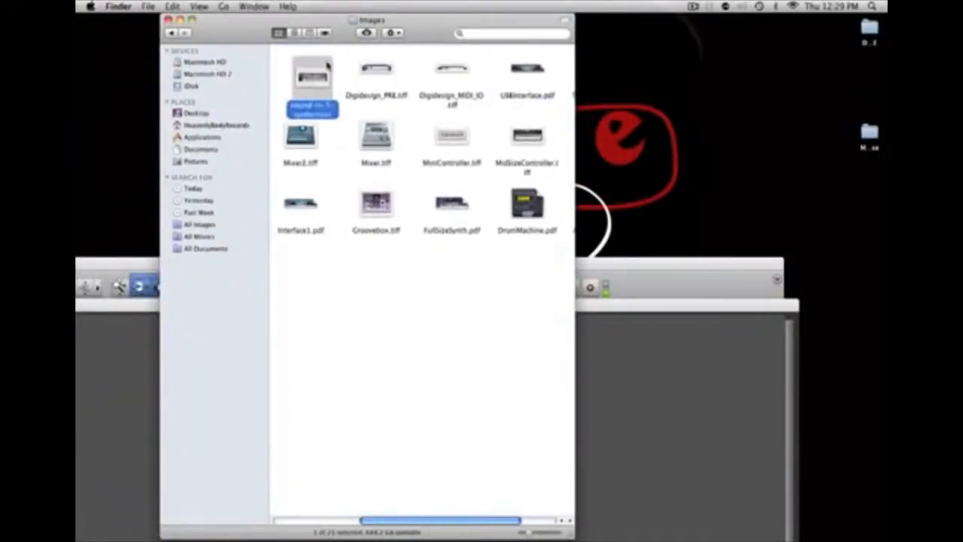
click(170, 20)
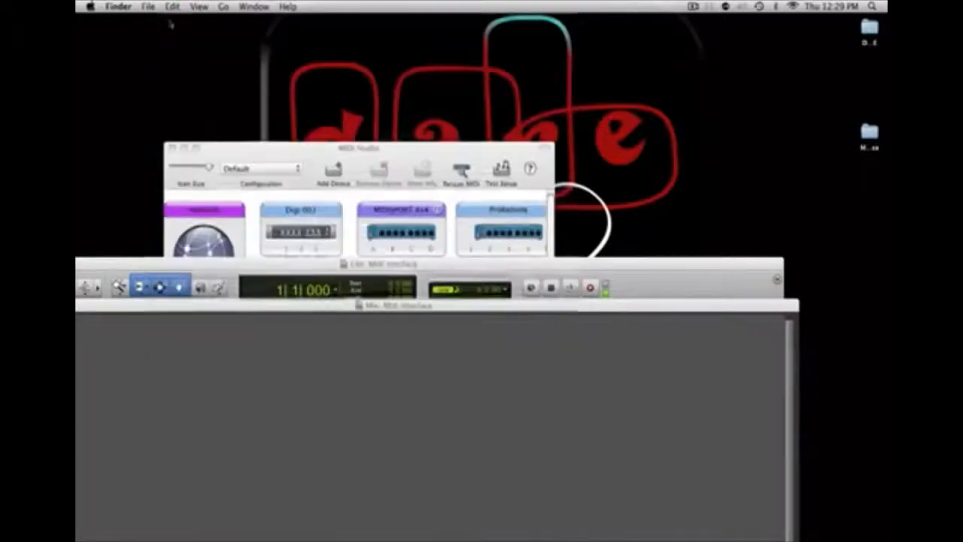
Step: Switch back to MIDI Studio, give the Roland Rs5 the long black-and-silver keyboard icon from the Generic set and apply it
click(410, 154)
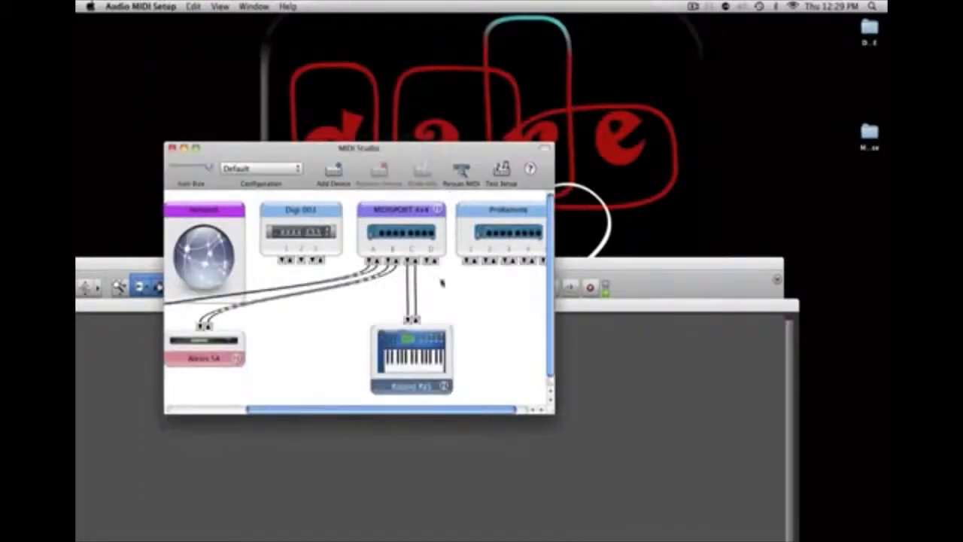
double_click(411, 342)
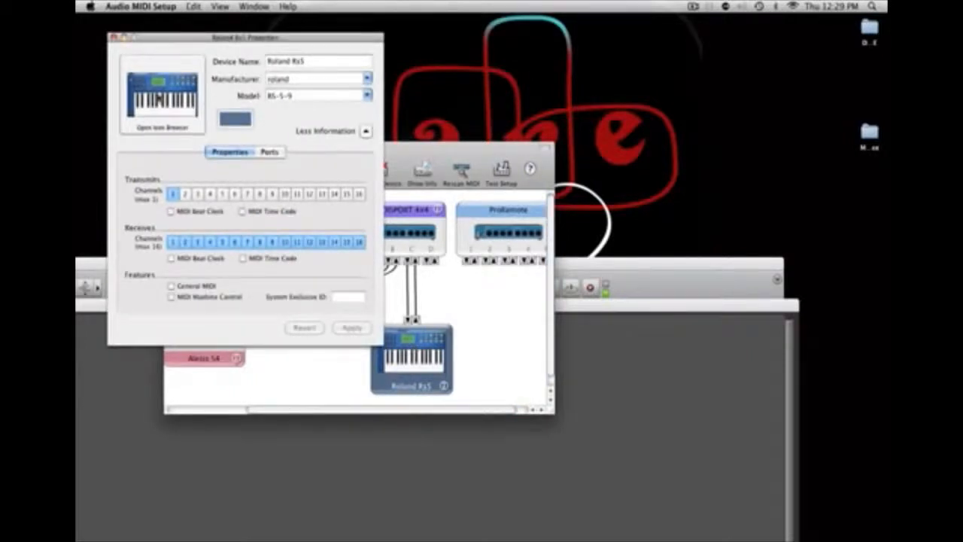
click(158, 98)
scroll(241, 248, down, 10)
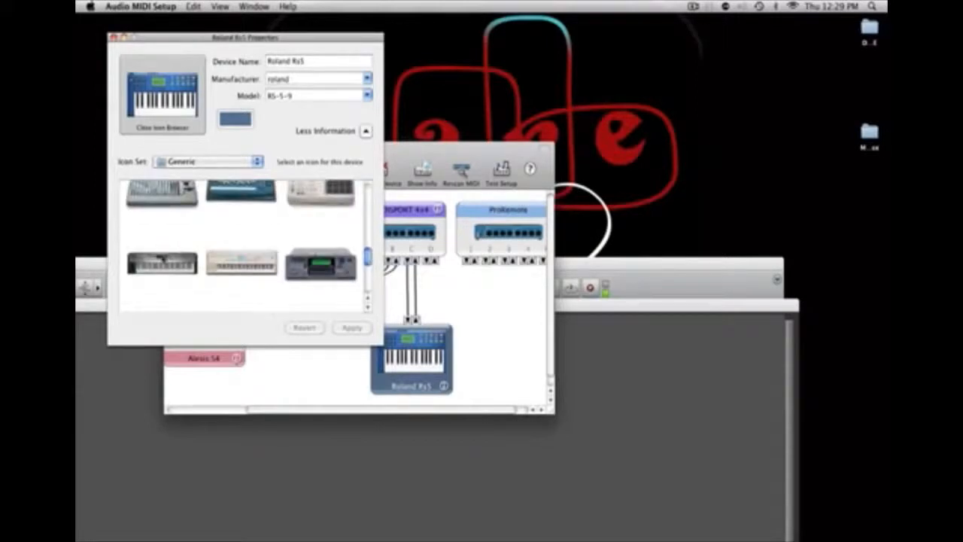
click(164, 259)
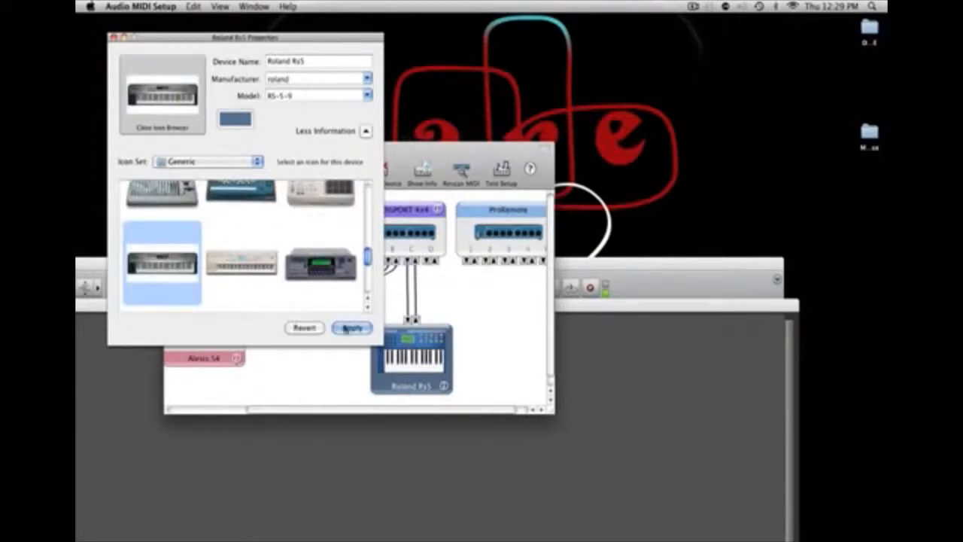
click(347, 328)
Step: Change the Roland Rs5's colour to medium green, apply the change and close its properties
click(235, 116)
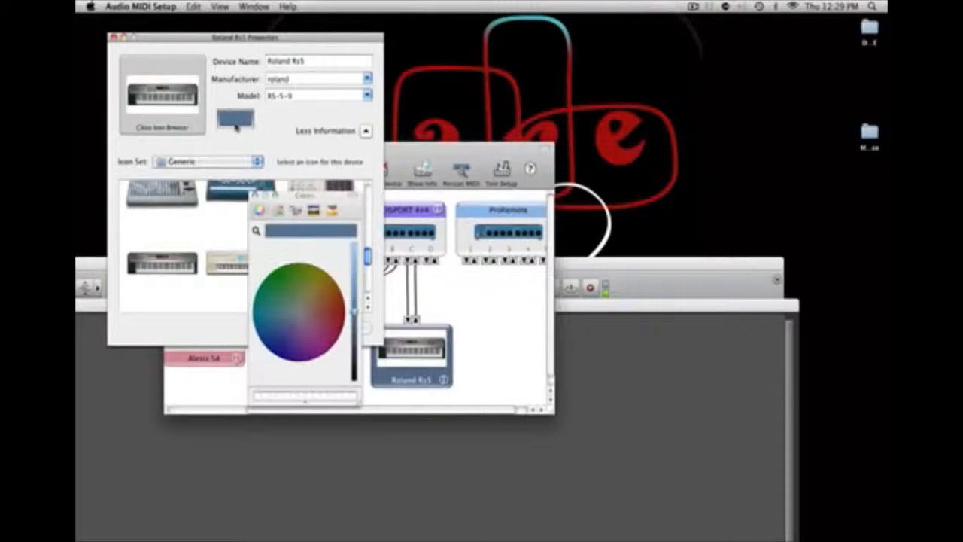
click(302, 287)
drag(301, 287, 294, 284)
click(354, 275)
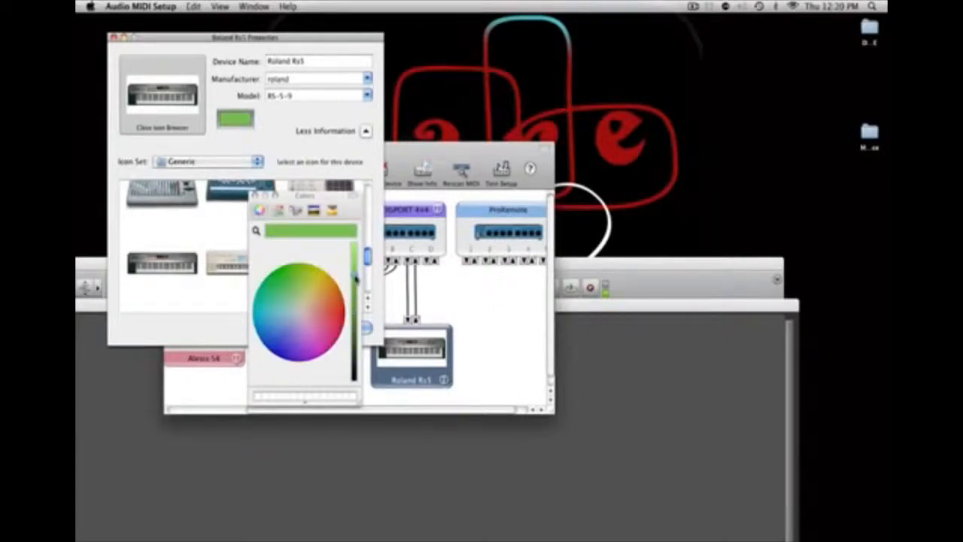
click(255, 195)
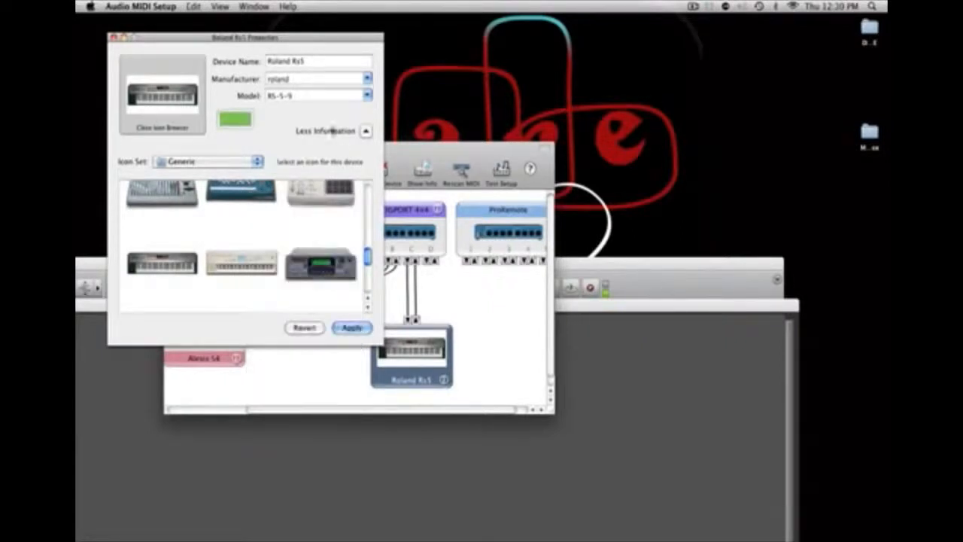
click(347, 328)
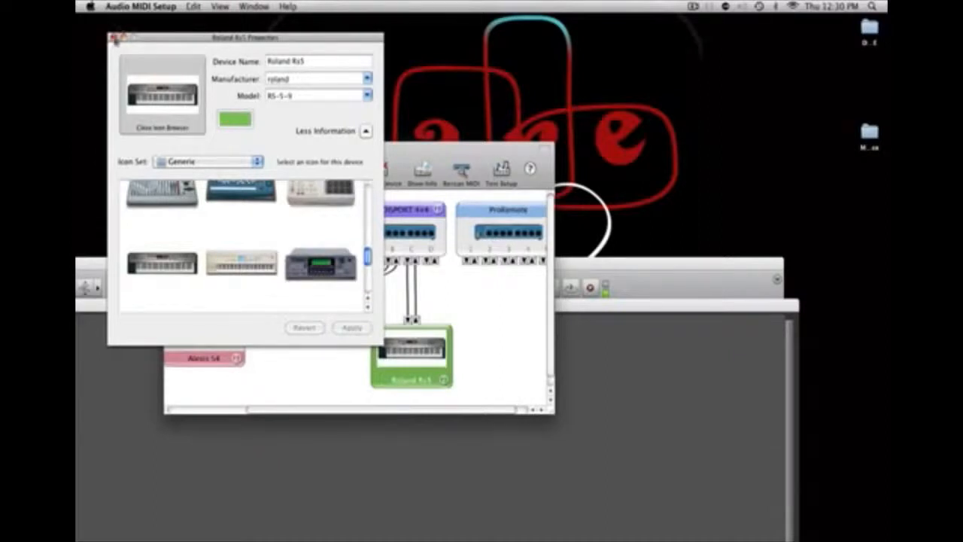
click(113, 37)
Step: Move the Pro Tools Edit window up beneath the menu bar and bring MIDI Studio in front of it, clear of the Audio Devices window
drag(283, 149, 351, 151)
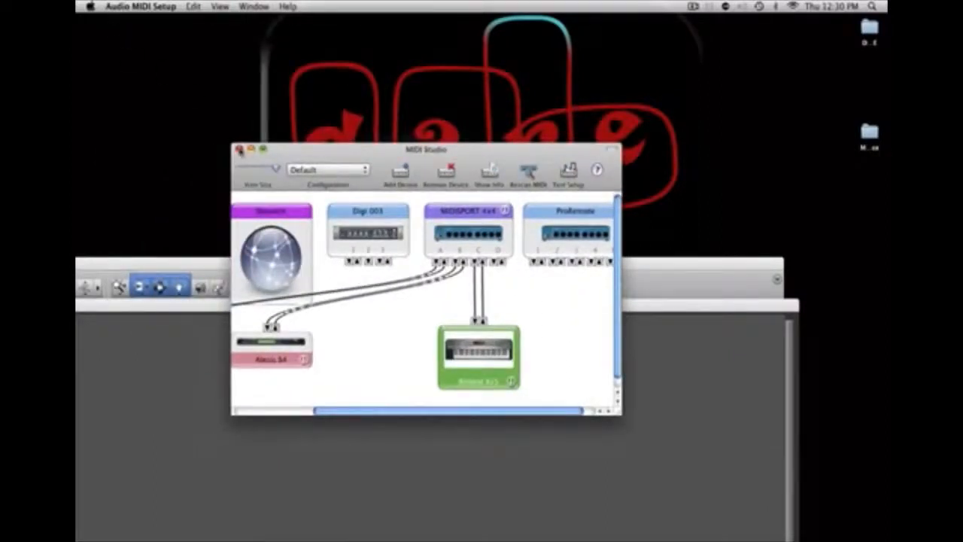
drag(184, 263, 256, 16)
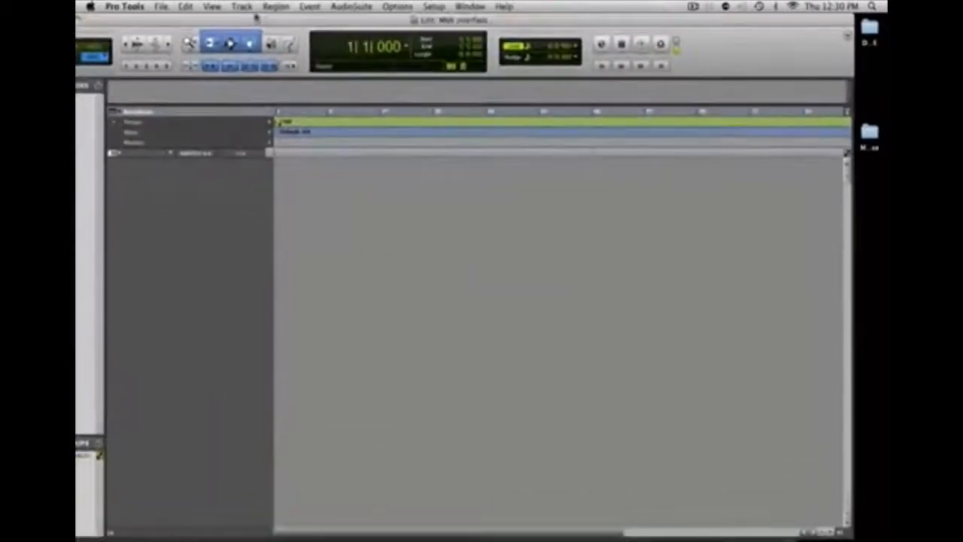
key(super+Tab)
key(super+Tab)
key(super+Tab)
key(super+Tab)
key(super+Tab)
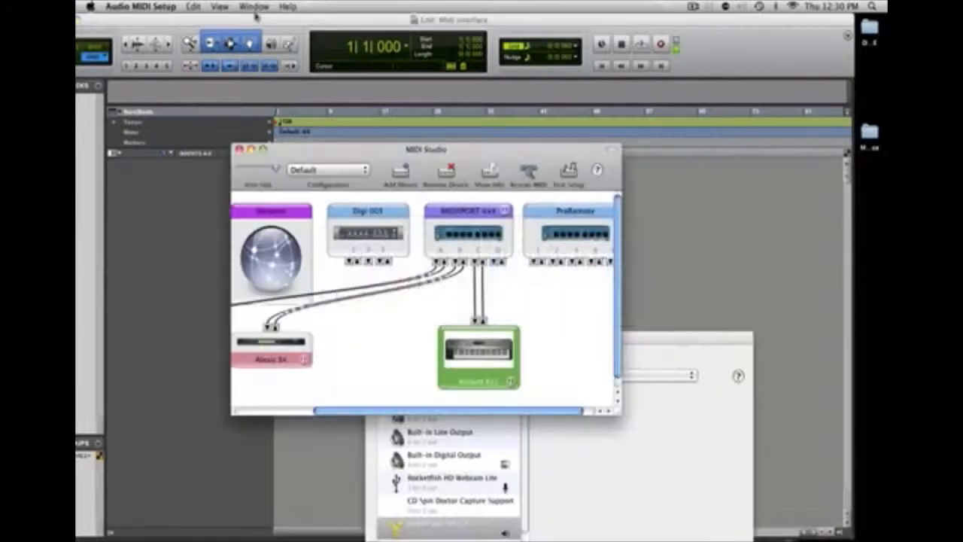
drag(375, 150, 311, 52)
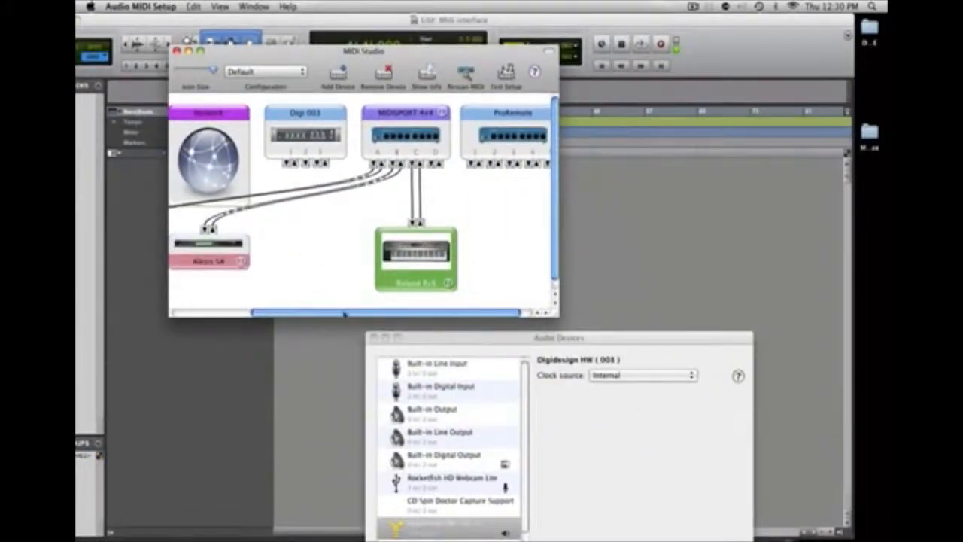
Step: Move the Alesis S4 nearer the MIDISPORT 4x4 and place the MPC 2000 beneath the Network device
drag(340, 311, 261, 311)
drag(307, 250, 411, 257)
drag(224, 263, 324, 258)
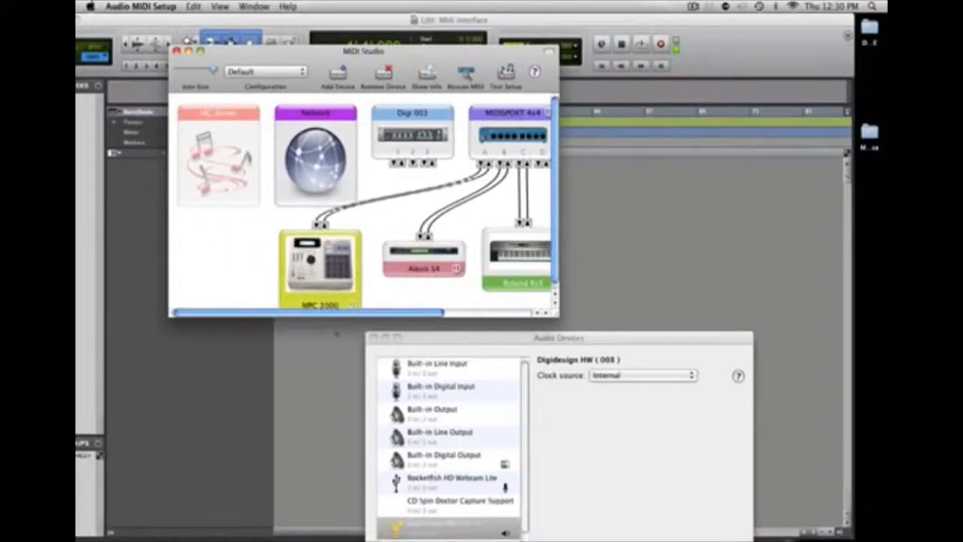
drag(339, 312, 395, 312)
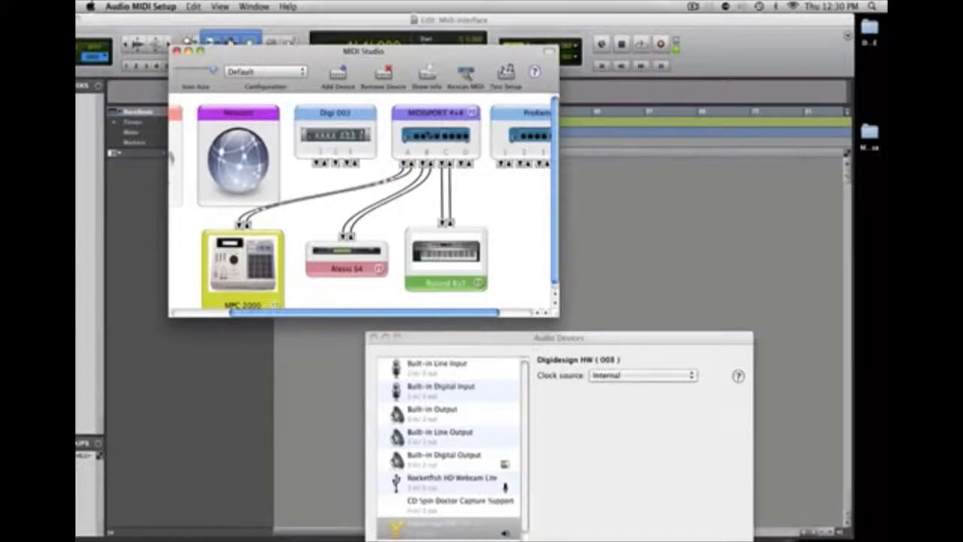
Step: Close the MIDI Studio and Audio Devices windows and switch to Pro Tools
click(176, 51)
click(372, 337)
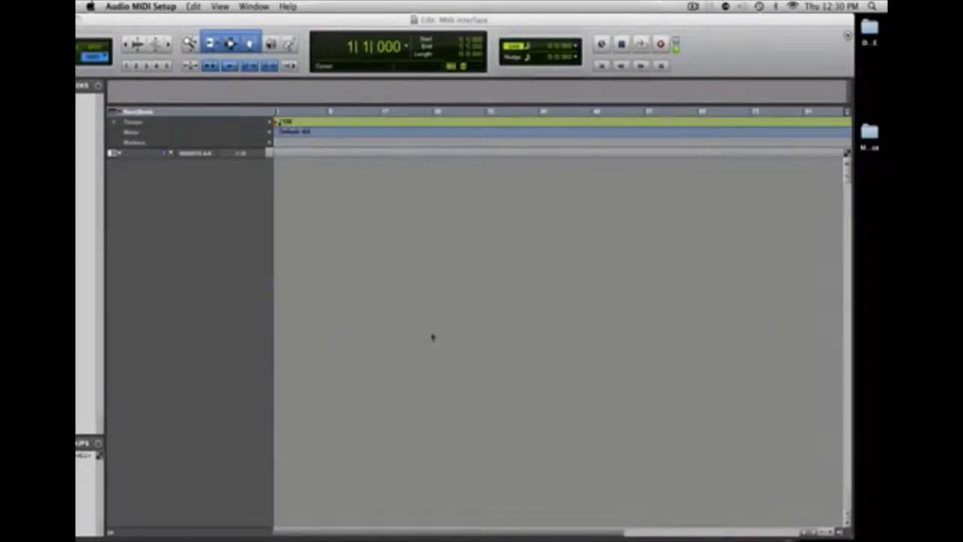
key(super+Tab)
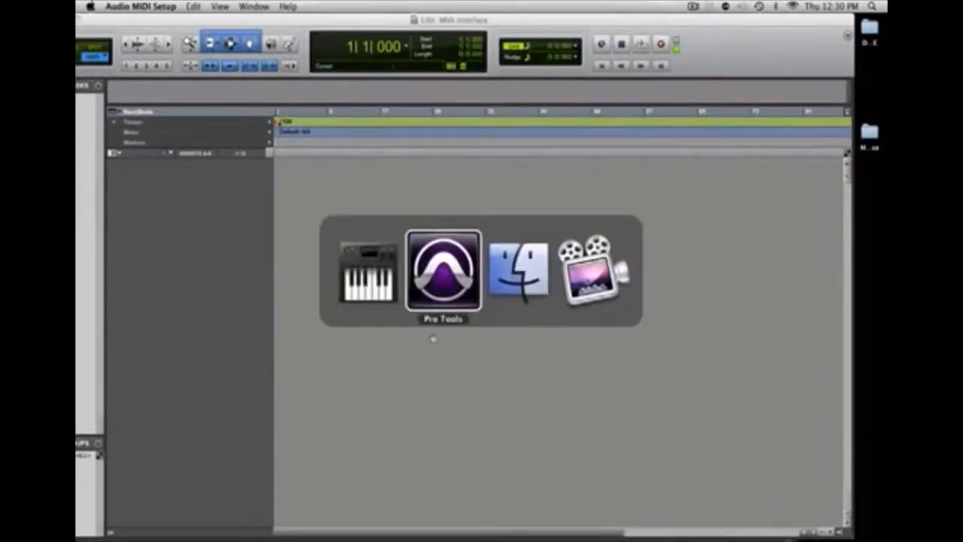
Step: Create three new MIDI tracks in Ticks
key(super+shift+n)
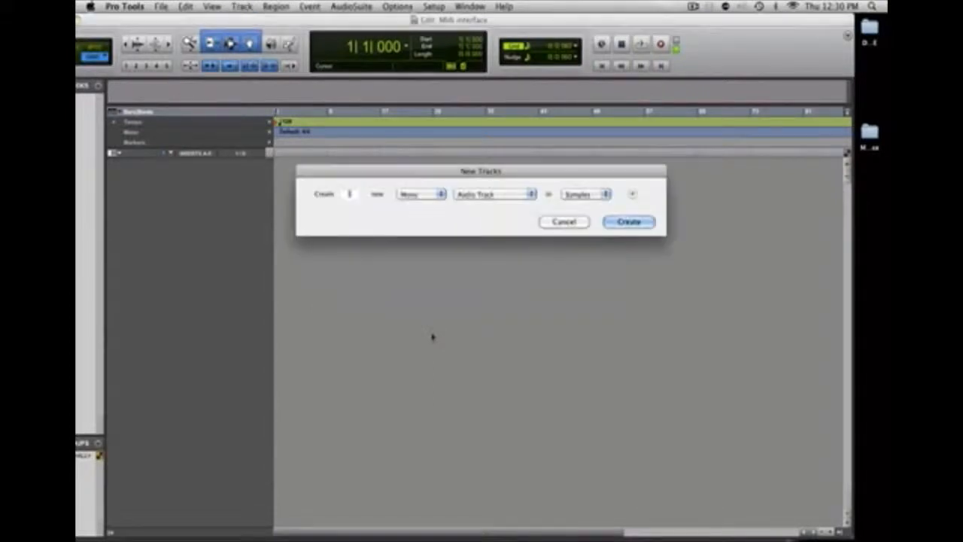
key(super+Down)
key(super+Down)
key(super+Down)
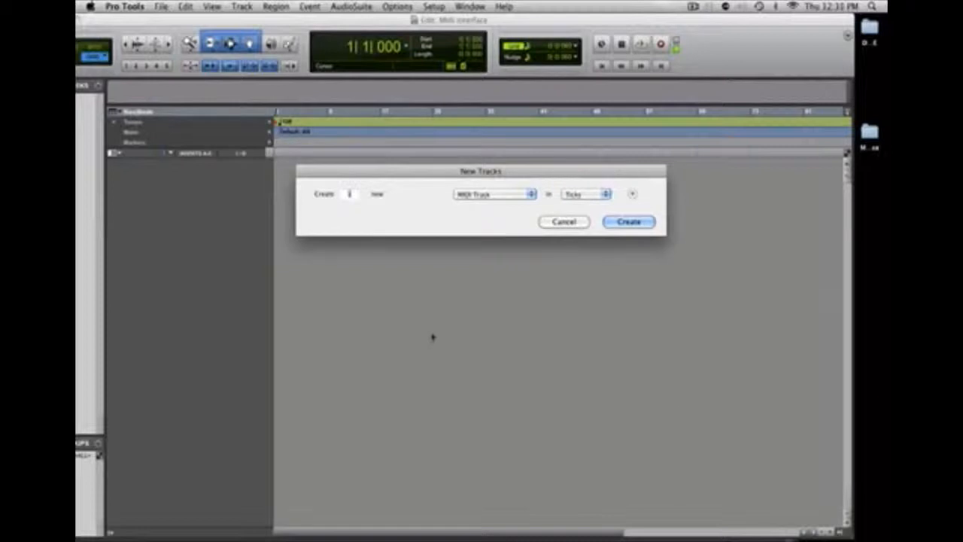
key(Return)
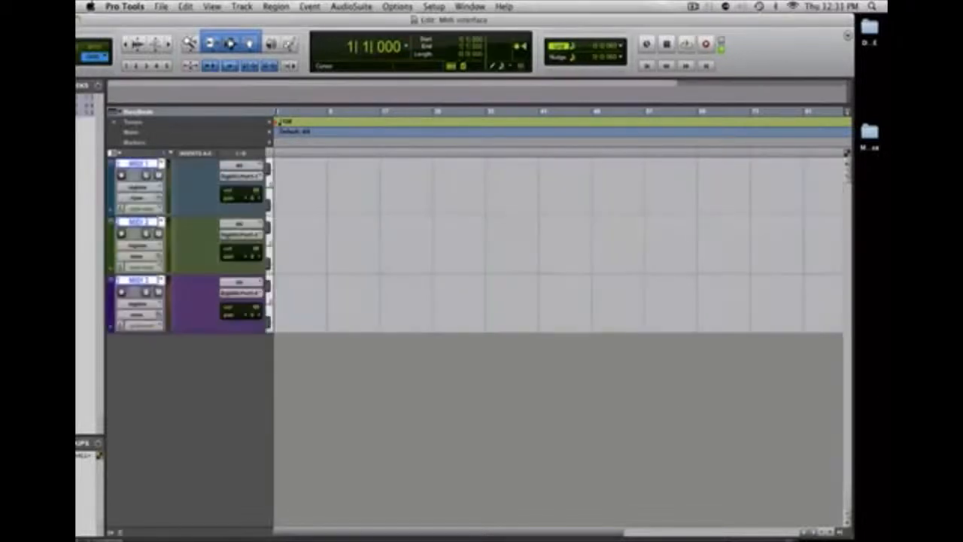
Step: Show the Mix window and position it beneath the menu bar with all three MIDI channel strips fully visible
key(super+equal)
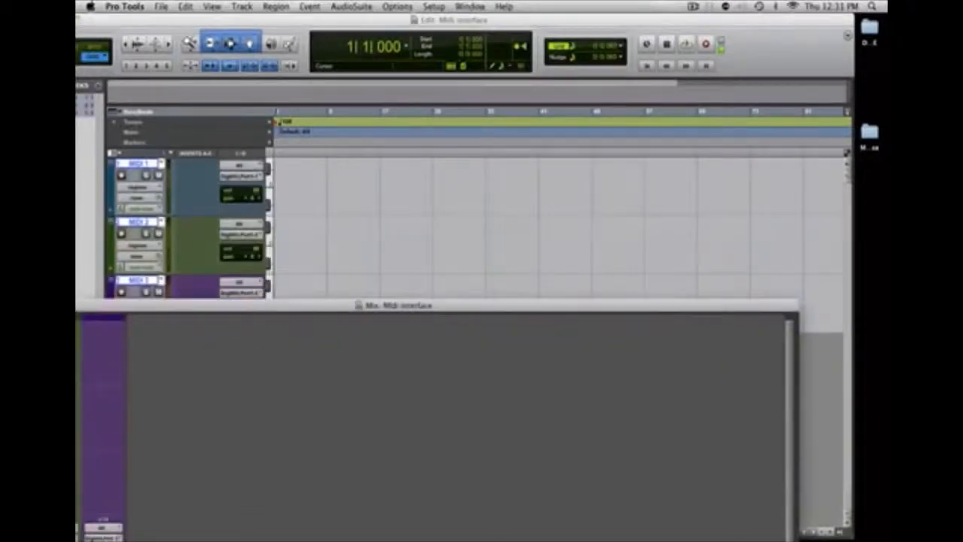
drag(349, 305, 428, 13)
scroll(410, 301, down, 5)
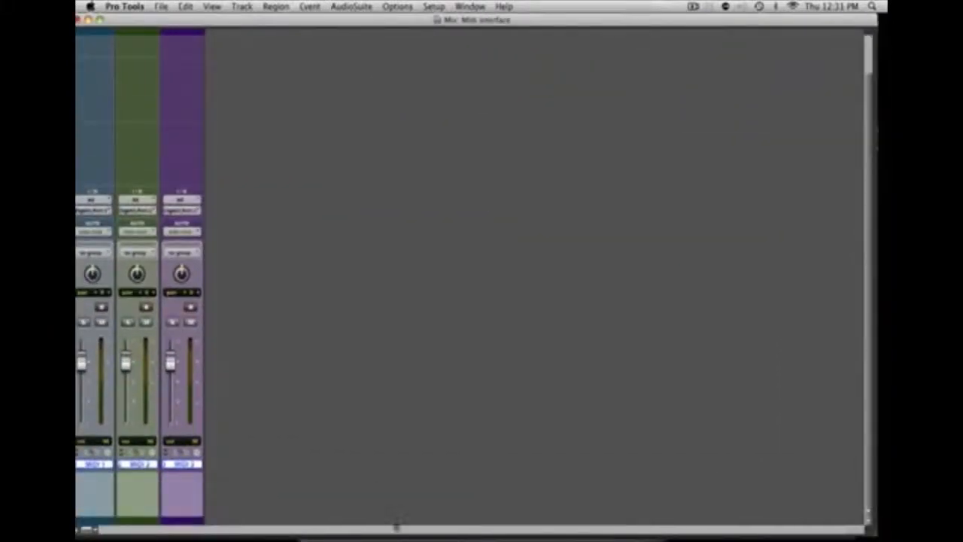
drag(187, 18, 210, 19)
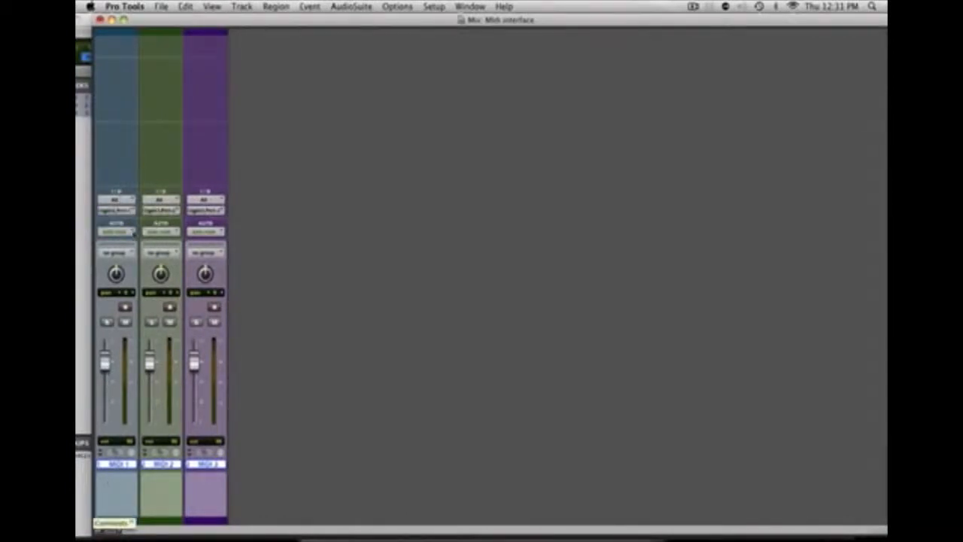
Step: Set the MIDI 1 track's input to MPC 2000, all channels, and its output to MPC 2000, channel-1
click(120, 200)
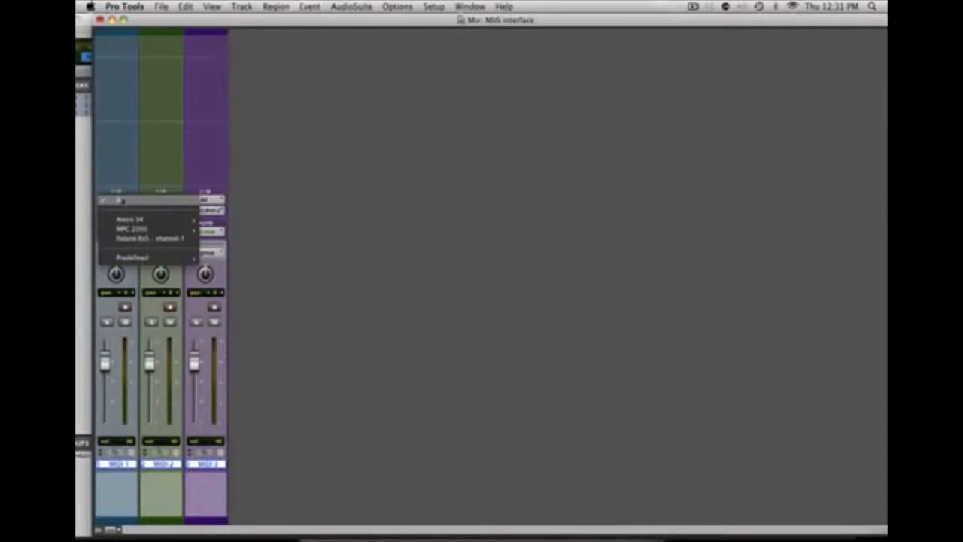
mouse_move(125, 230)
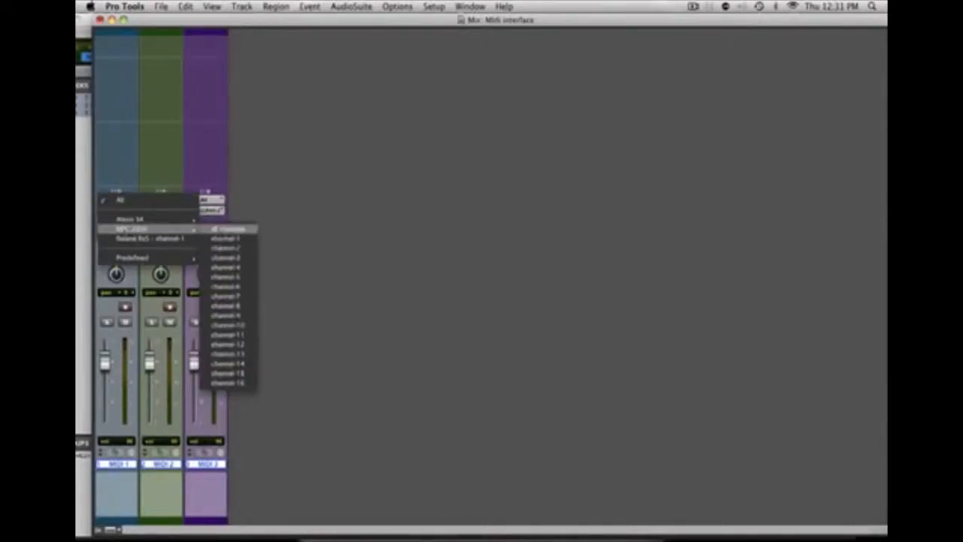
click(224, 228)
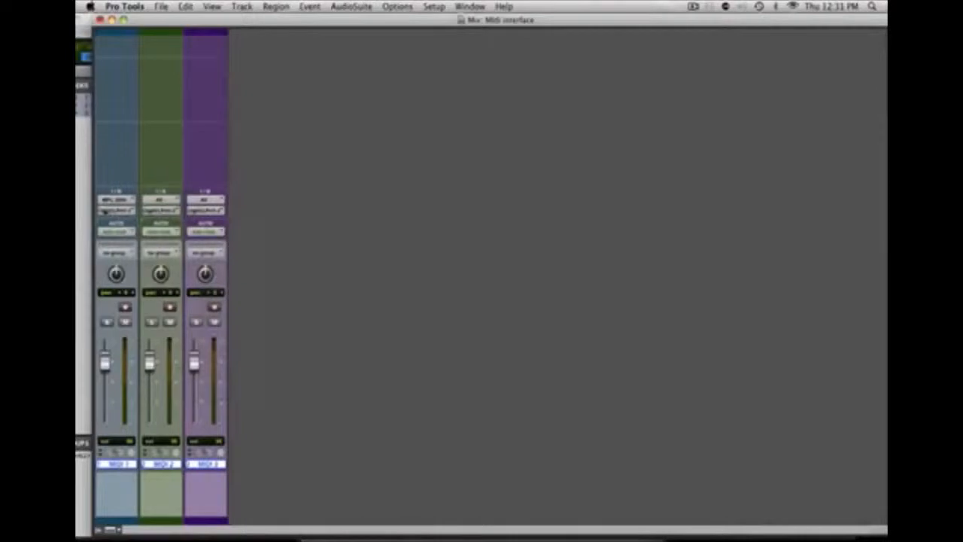
click(103, 212)
mouse_move(103, 211)
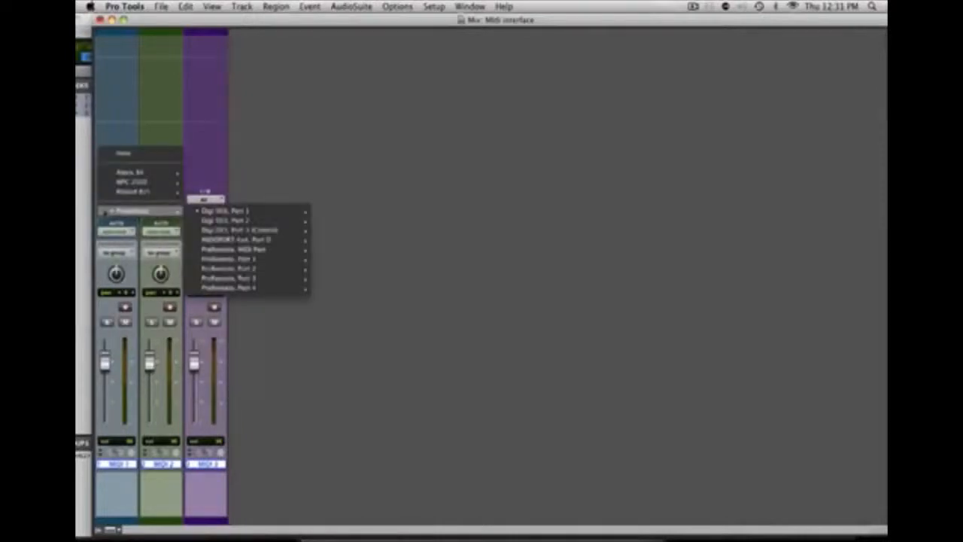
mouse_move(129, 182)
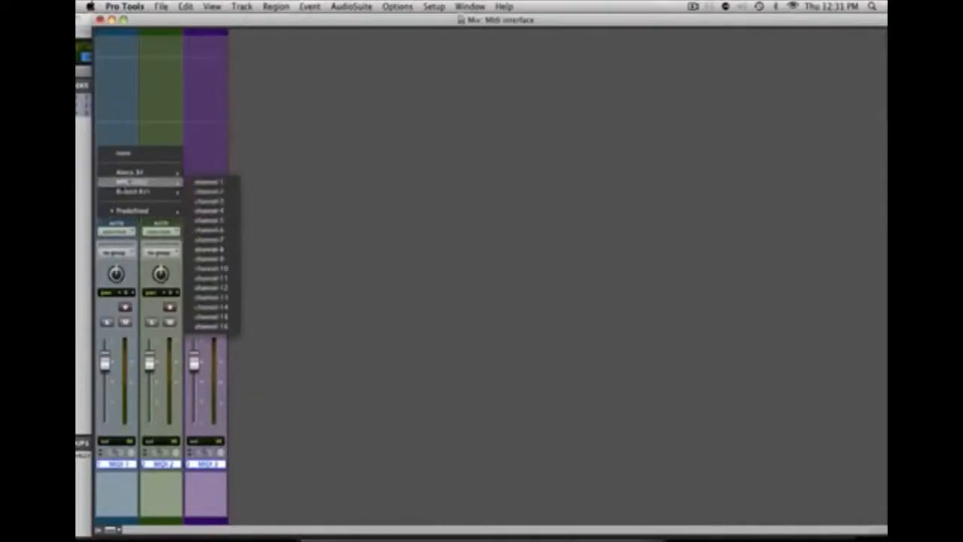
click(218, 184)
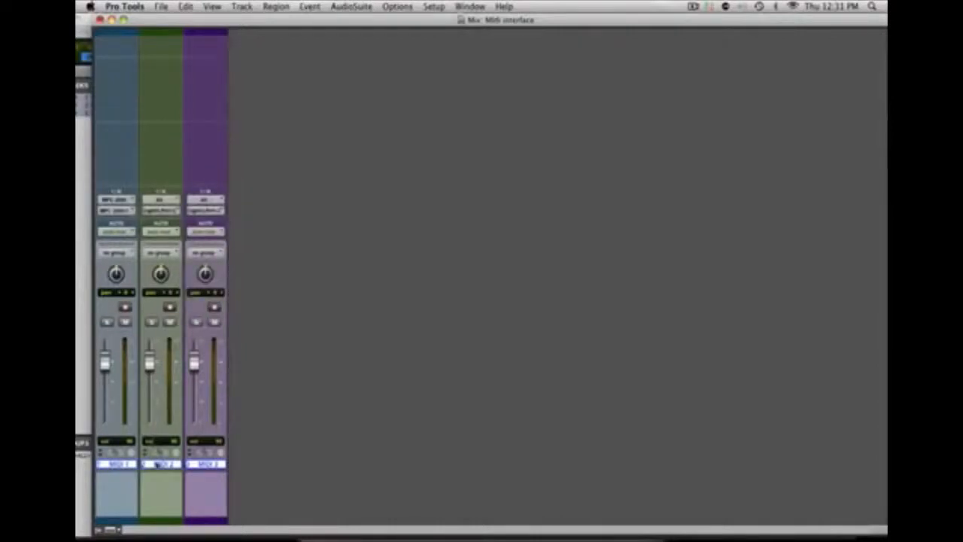
Step: Set the MIDI 2 track's input to Alesis S4, all channels, and its output to Alesis S4, channel-1
click(170, 202)
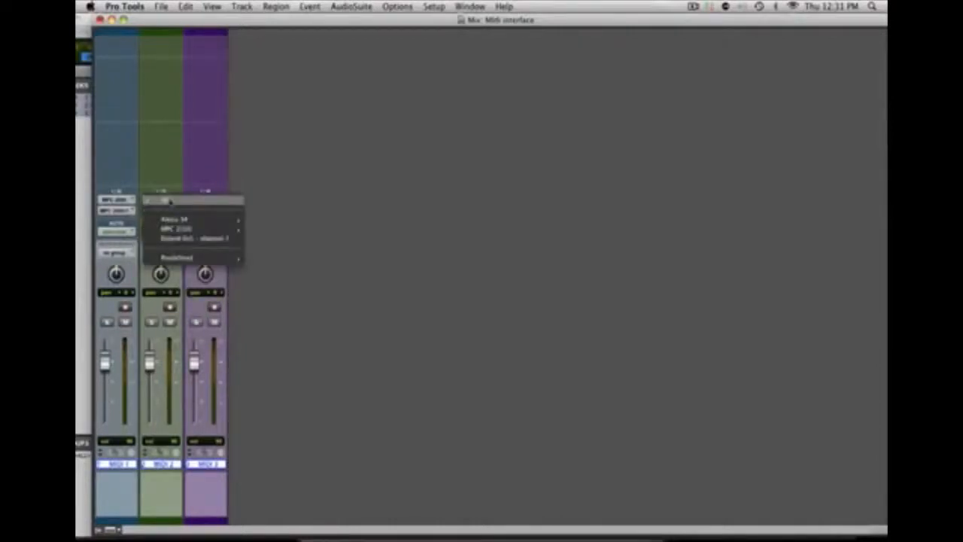
mouse_move(170, 222)
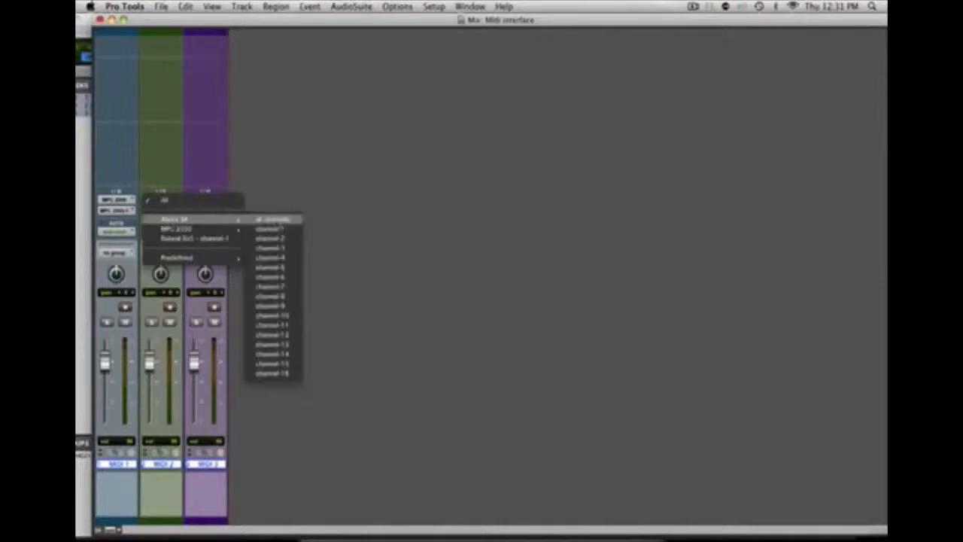
click(278, 223)
click(148, 212)
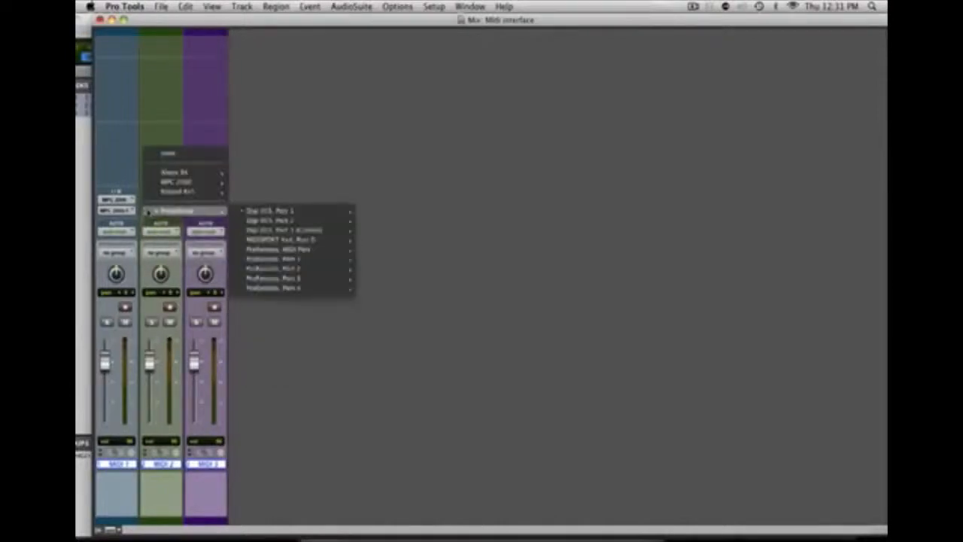
mouse_move(167, 193)
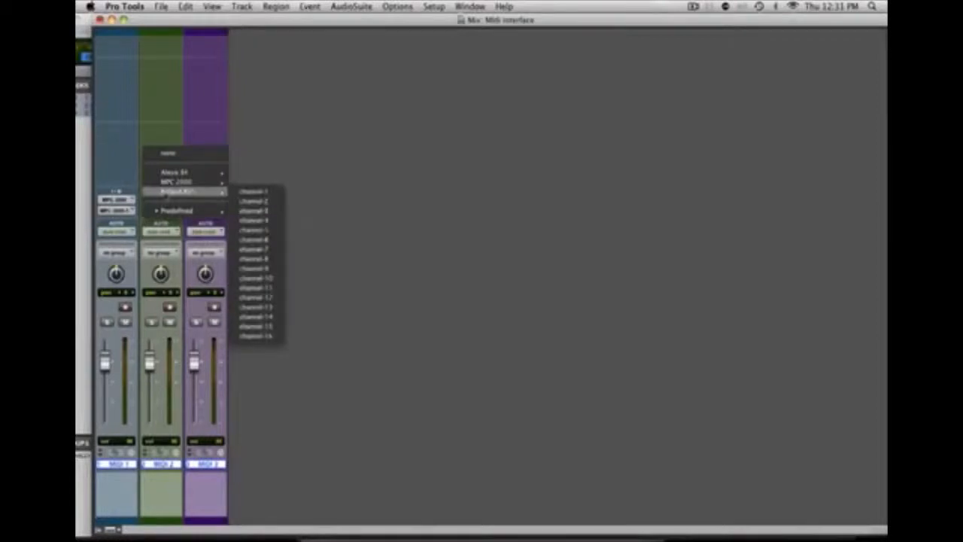
mouse_move(170, 176)
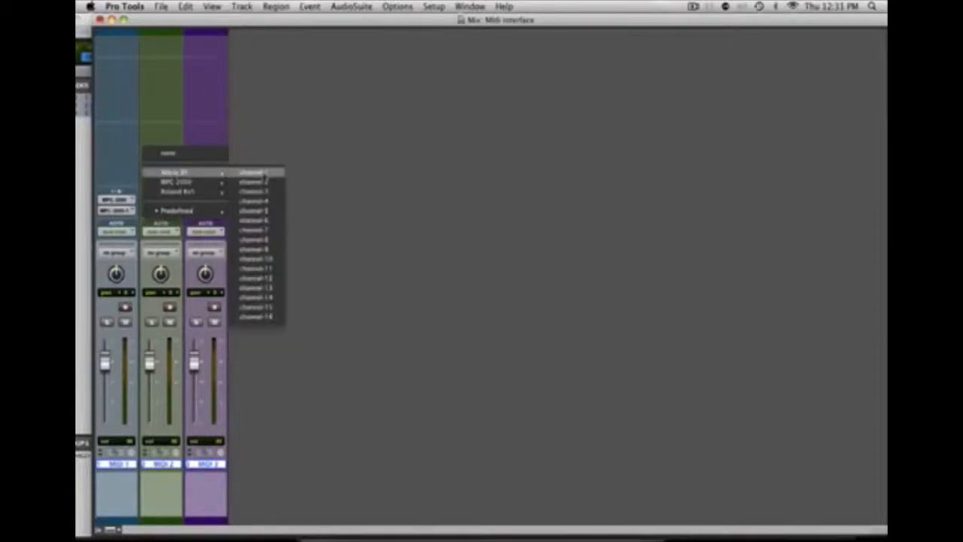
click(263, 174)
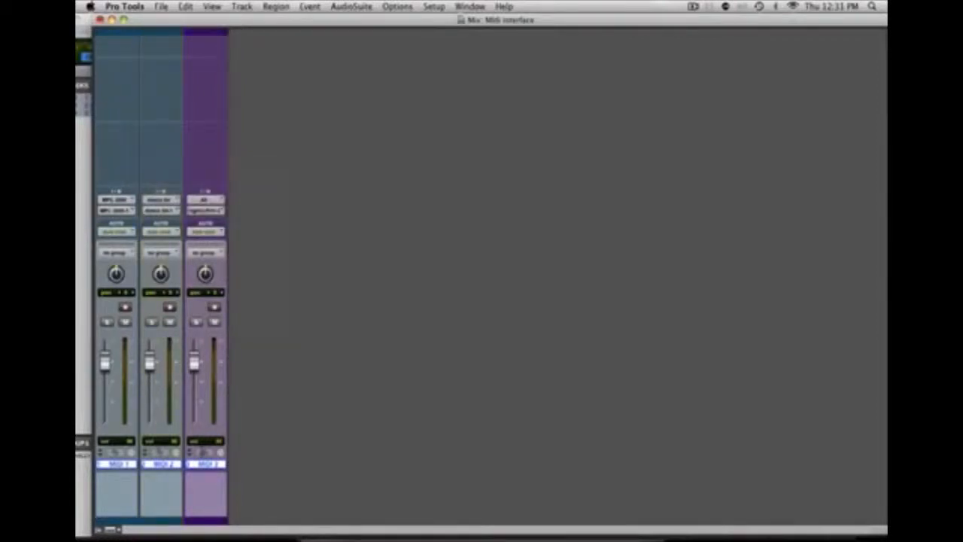
Step: Set the MIDI 3 track's input to Roland Rs5, channel-1
click(212, 203)
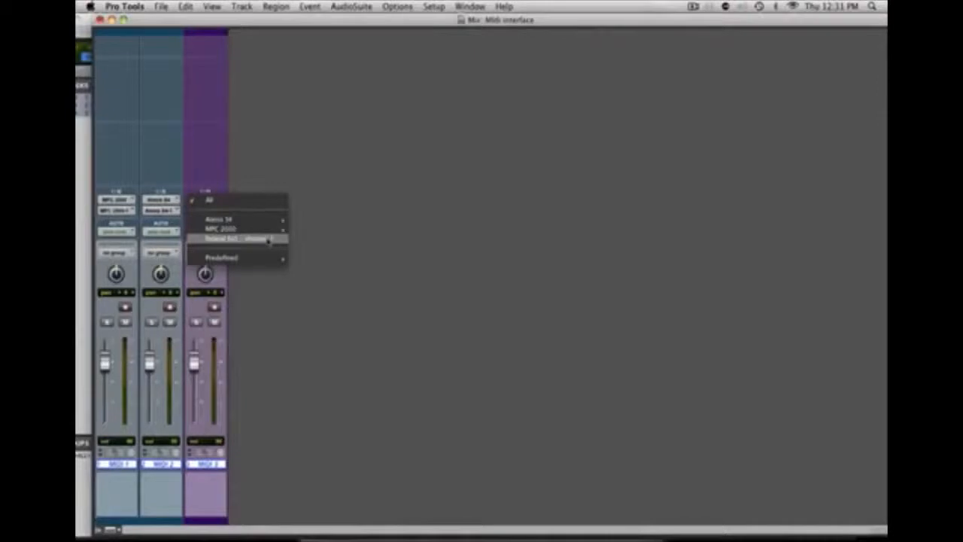
click(269, 241)
click(211, 204)
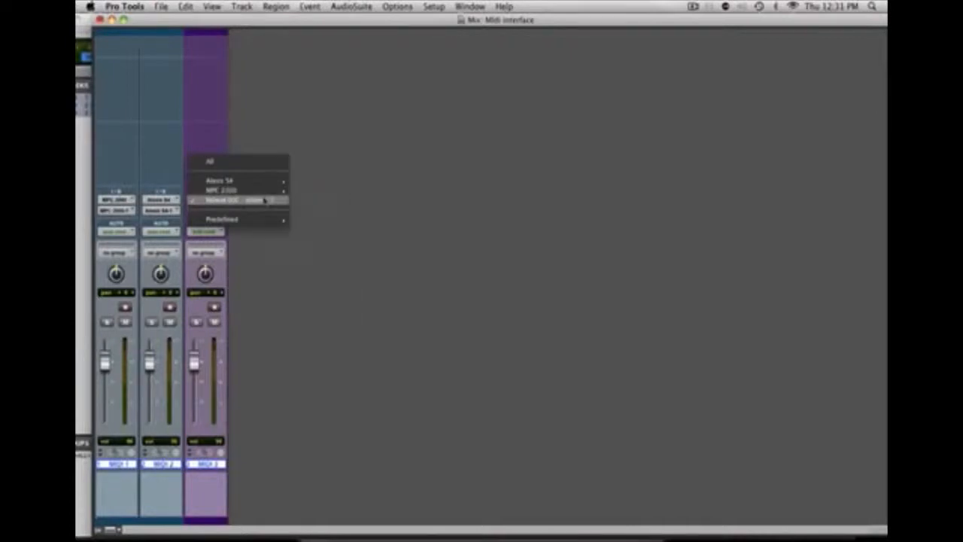
click(265, 200)
Step: Try to open MIDI Studio from Pro Tools, then return to the Mix window and move it slightly down
click(443, 7)
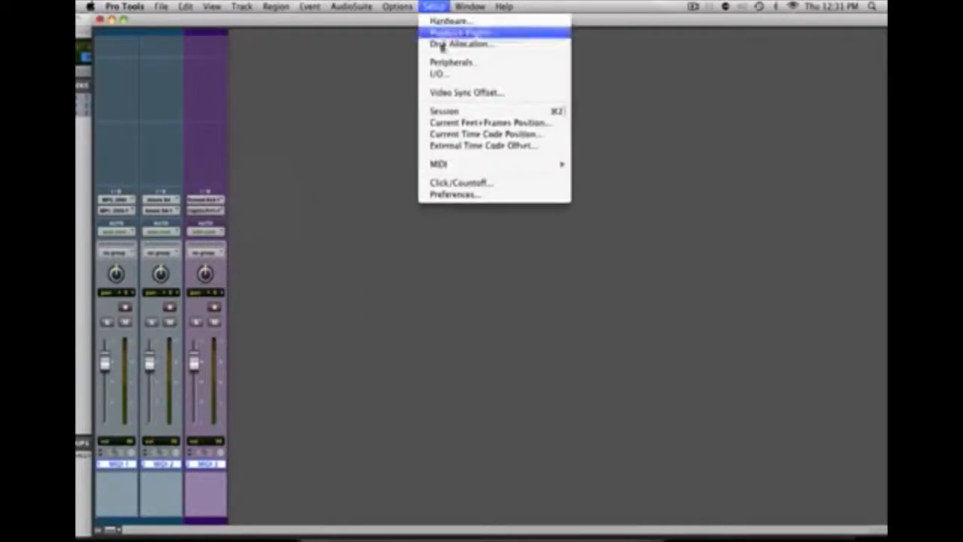
mouse_move(440, 164)
click(610, 167)
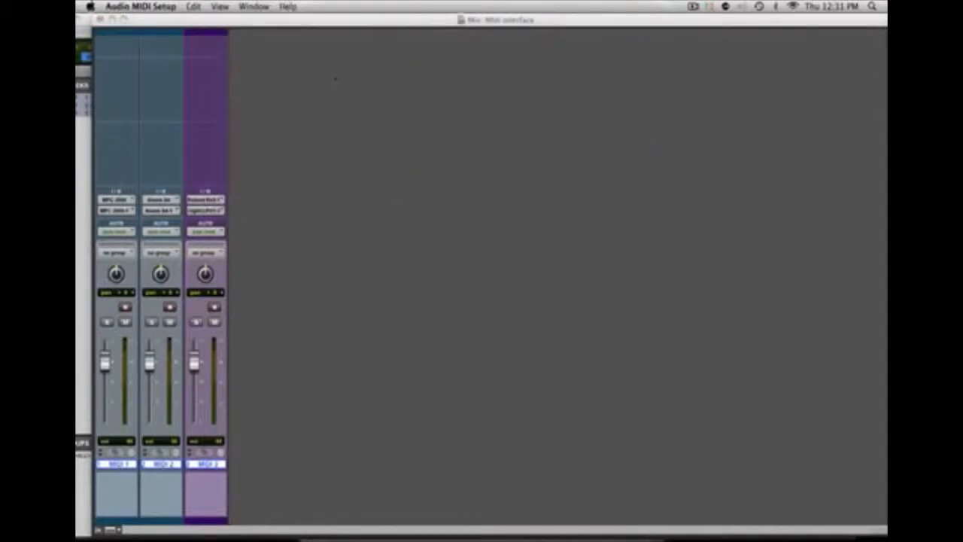
key(super+Tab)
key(Tab)
key(Tab)
key(Tab)
click(273, 25)
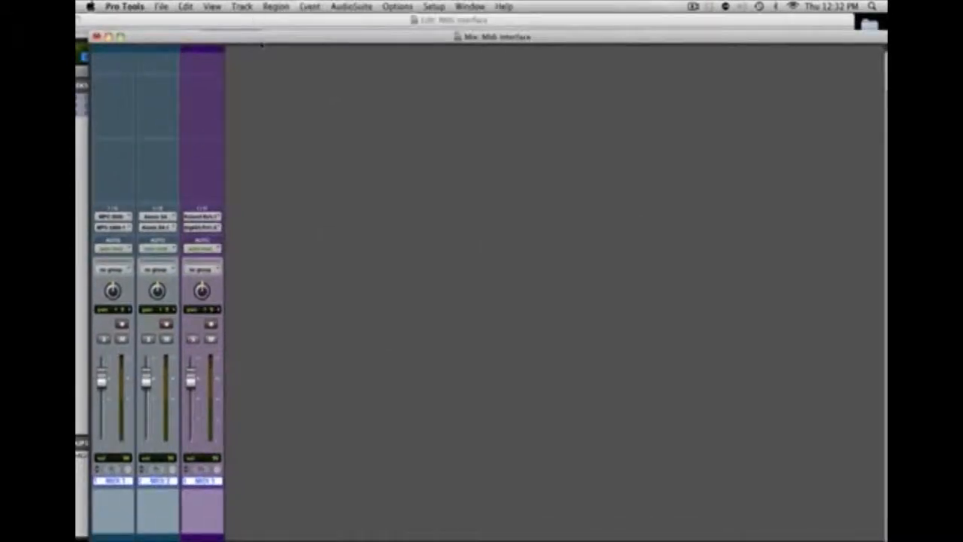
Step: Switch to Audio MIDI Setup and show the MIDI Studio window
key(super+Tab)
key(Tab)
key(Tab)
key(shift+Tab)
key(shift+Tab)
click(254, 6)
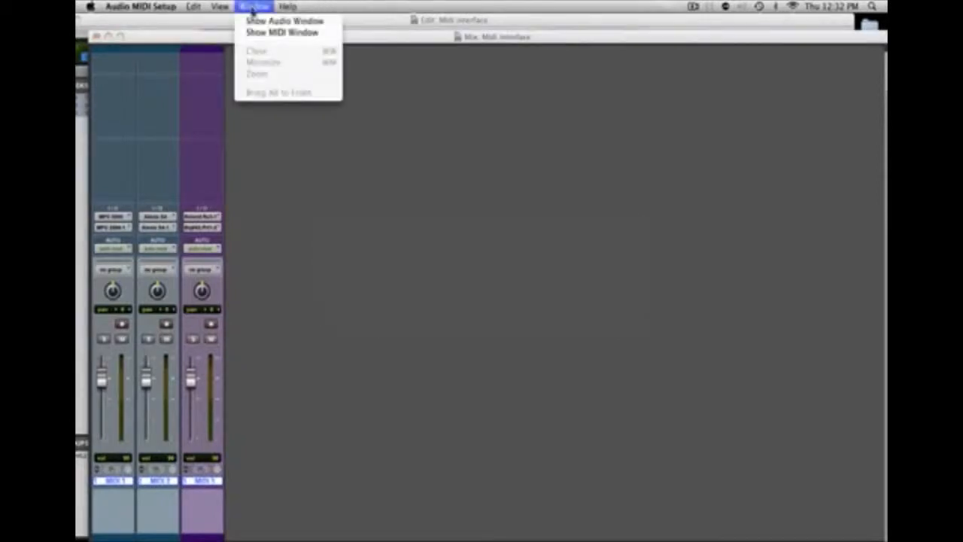
click(254, 32)
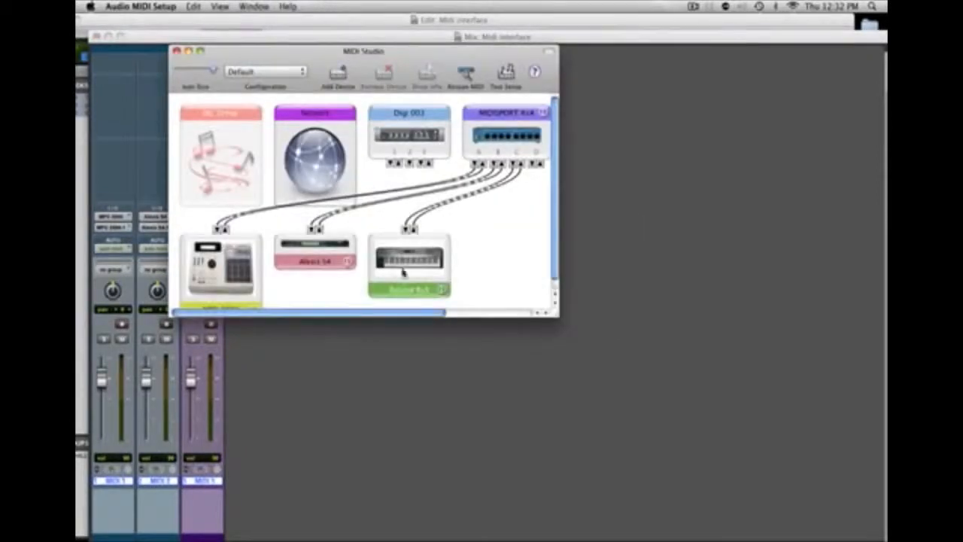
Step: Set the Roland Rs5 to transmit on channels 1 to 16 with MIDI Beat Clock, apply it, and close its properties and MIDI Studio
double_click(403, 272)
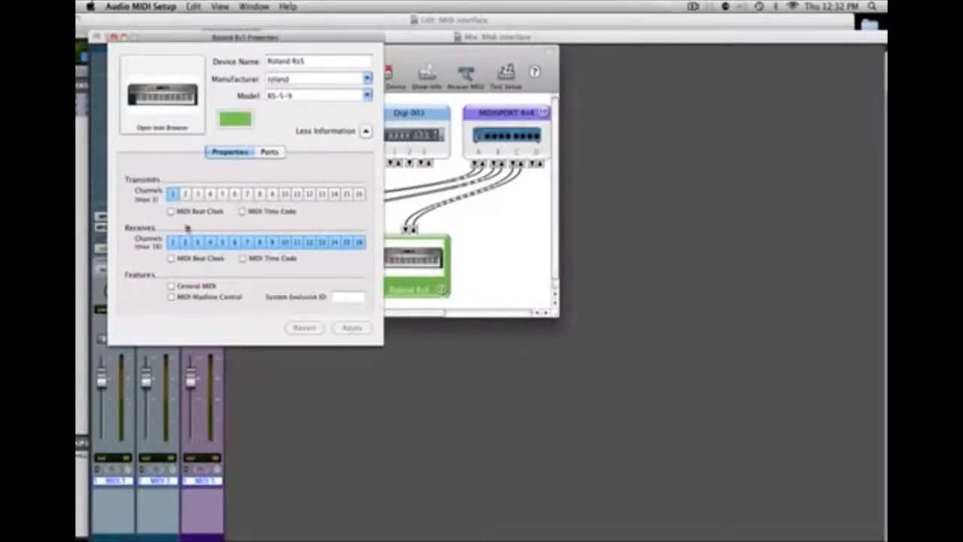
click(174, 197)
drag(174, 197, 367, 200)
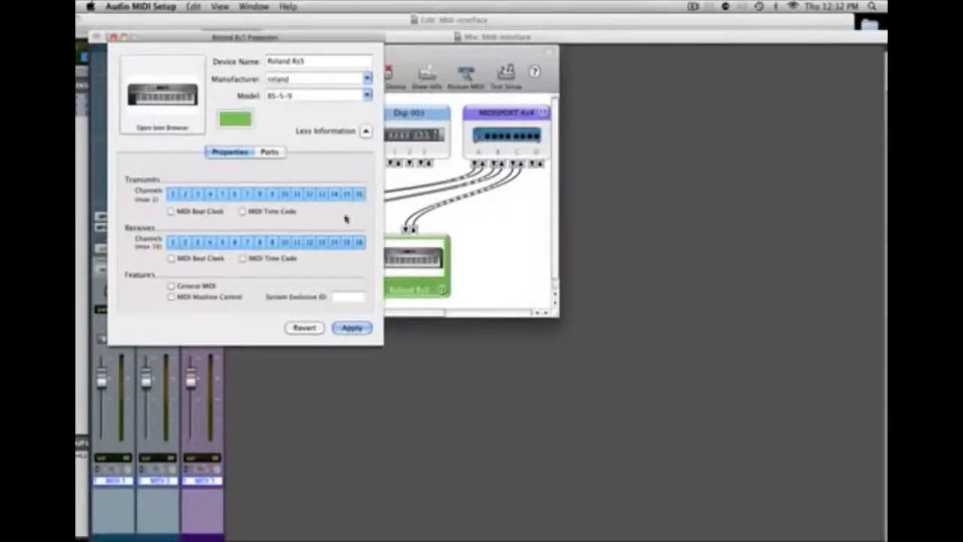
click(171, 211)
click(346, 331)
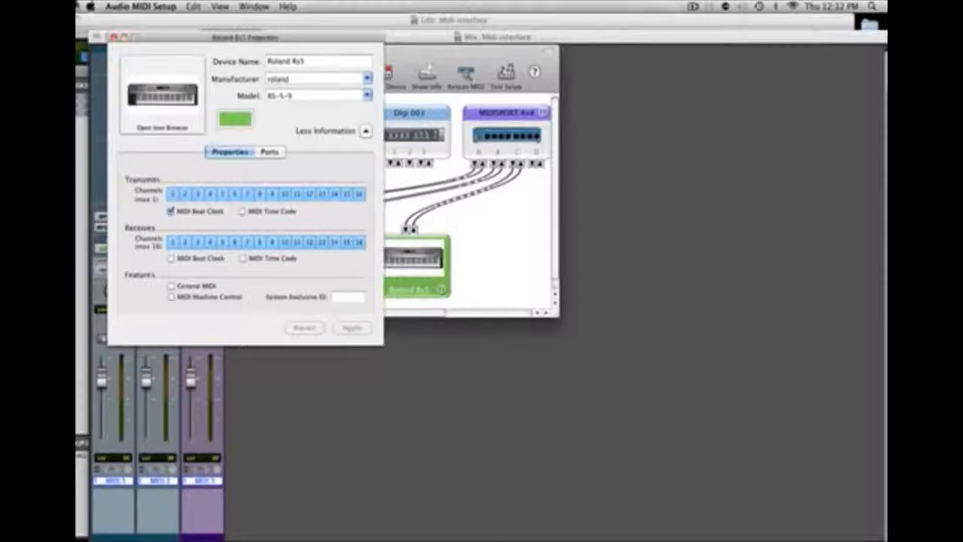
click(113, 36)
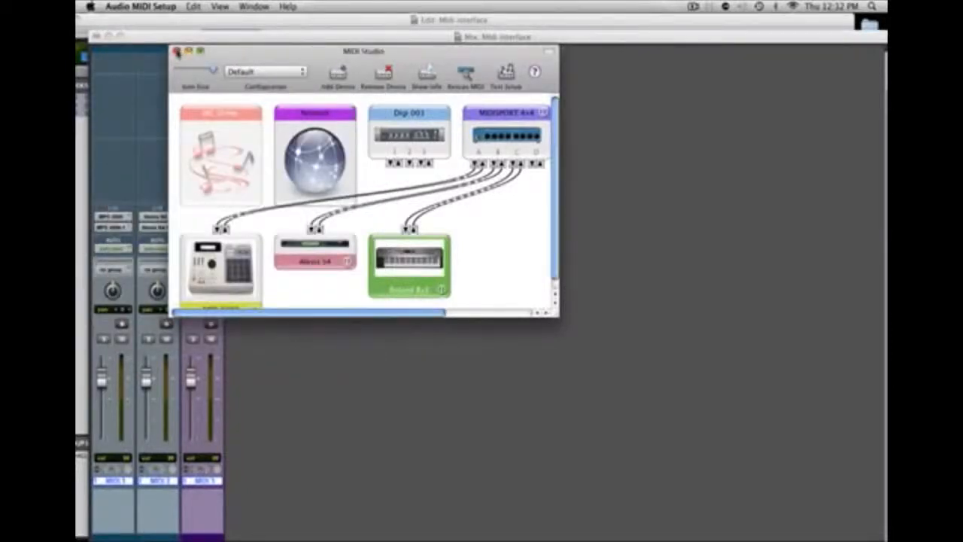
click(176, 50)
Step: Set the MIDI 3 track's input to all channels of the Roland Rs5
scroll(243, 198, up, 2)
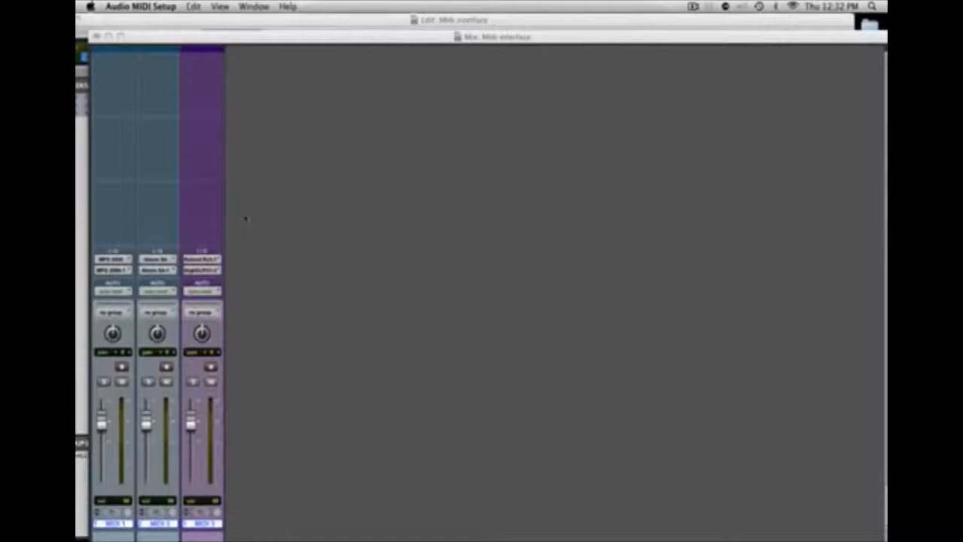
click(202, 269)
click(316, 271)
click(202, 256)
mouse_move(230, 260)
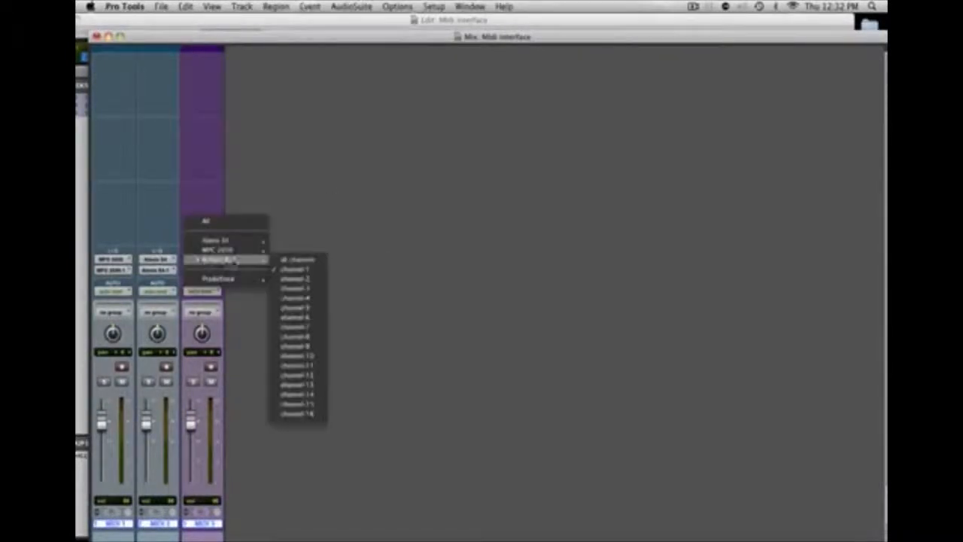
click(298, 259)
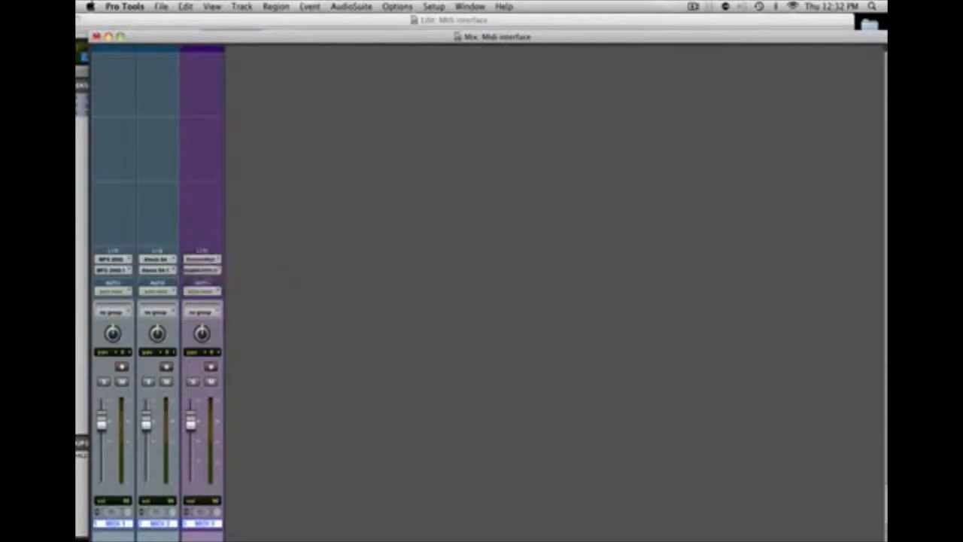
Step: Set the MIDI 3 track's output to Roland Rs5, channel-1
click(202, 269)
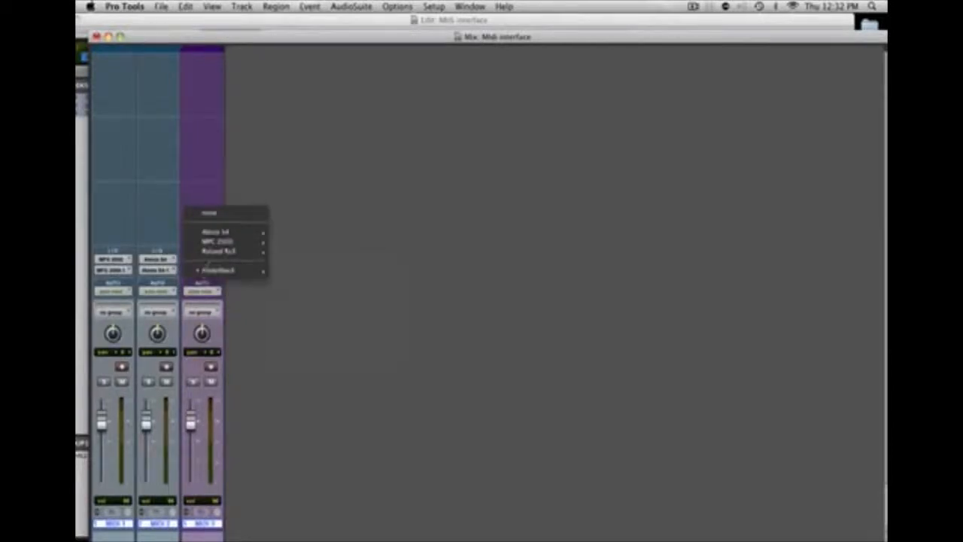
mouse_move(249, 250)
click(293, 255)
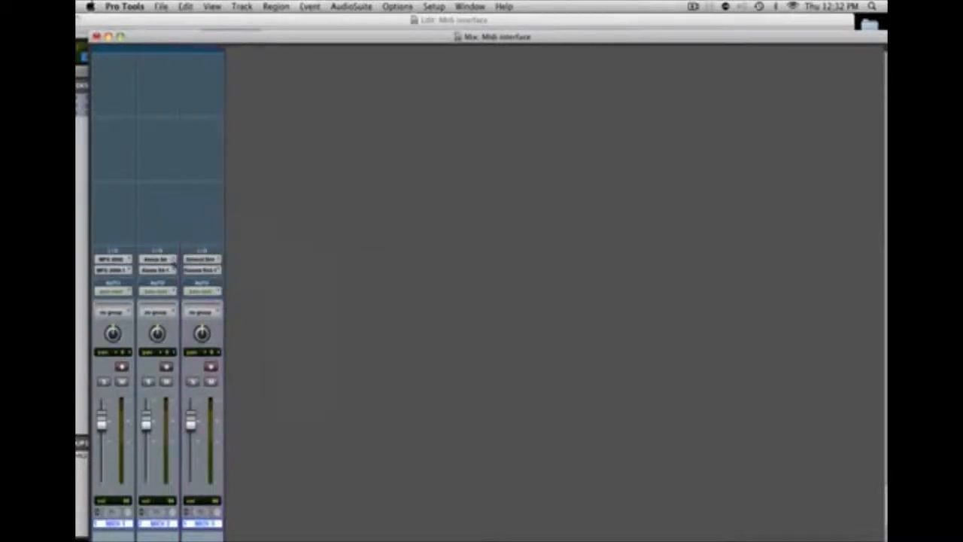
Step: Switch the MIDI 3 track's output to Roland Rs5 channel-9, and return it to channel-1
click(201, 270)
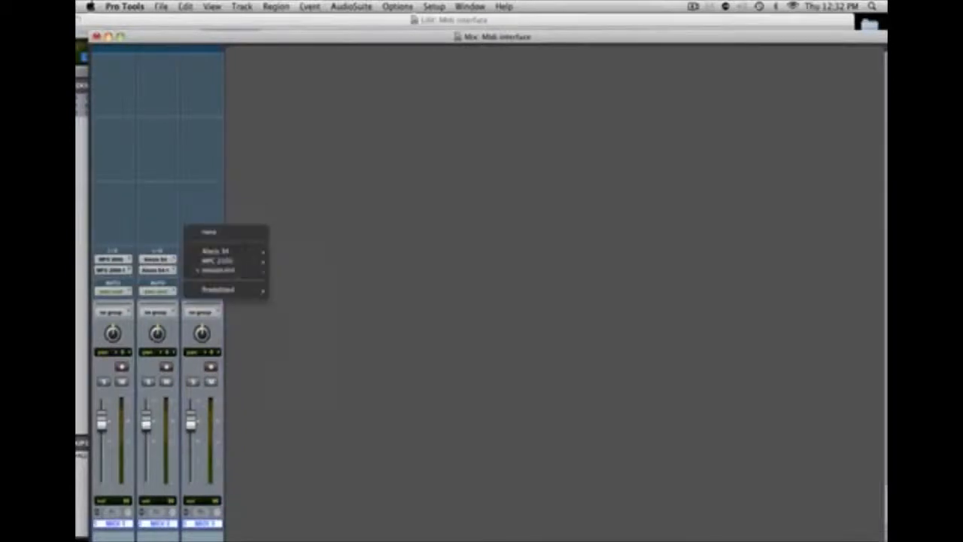
mouse_move(226, 270)
click(297, 348)
click(202, 269)
mouse_move(233, 271)
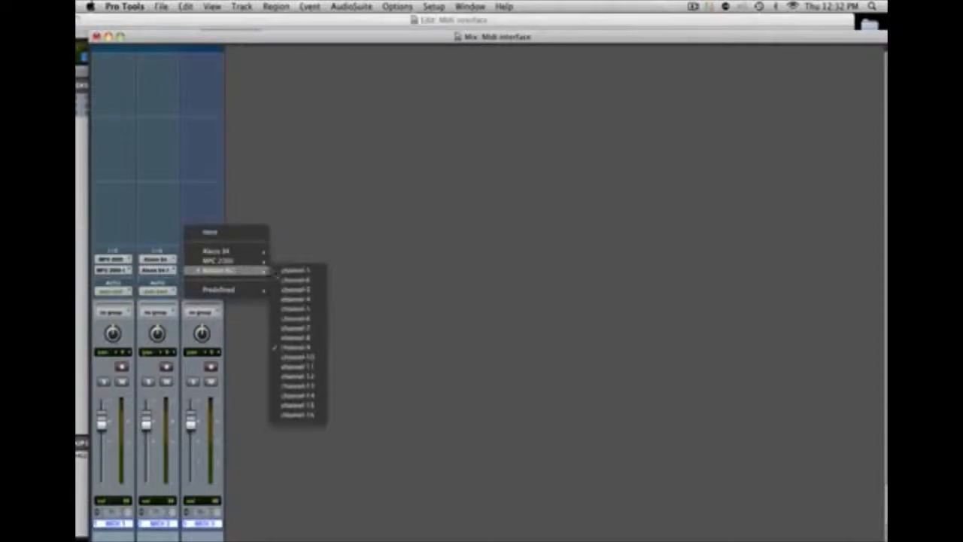
click(281, 268)
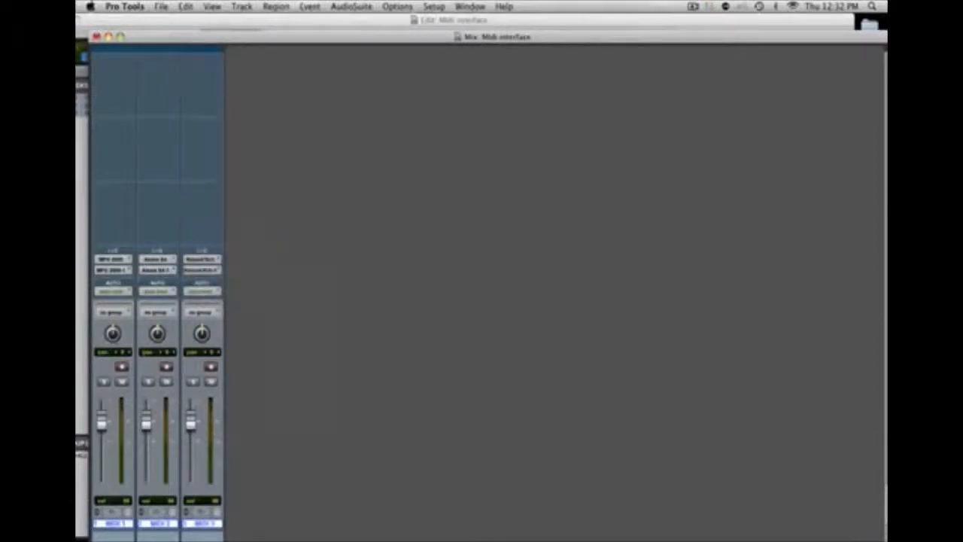
Step: Record-enable the MIDI 3 track briefly and disarm it again
click(211, 365)
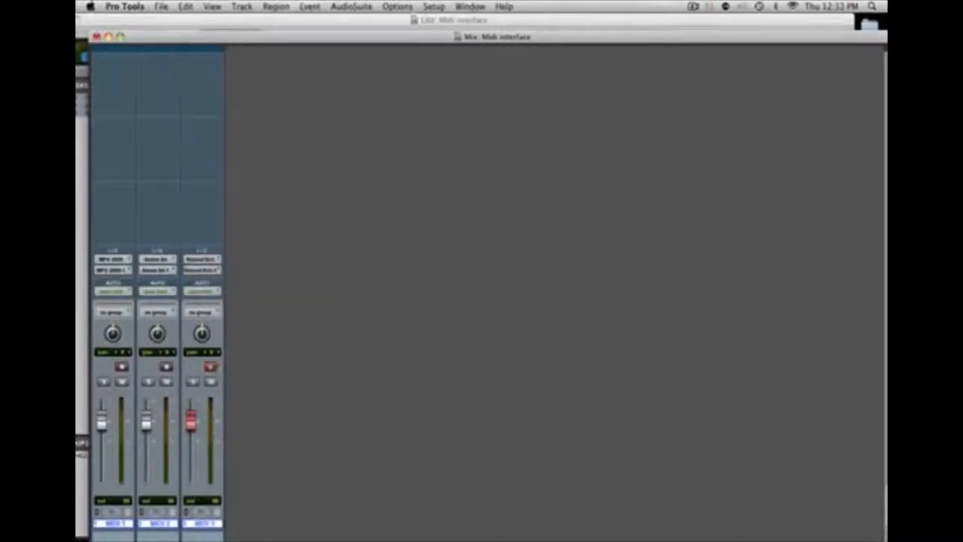
click(211, 367)
scroll(242, 307, down, 1)
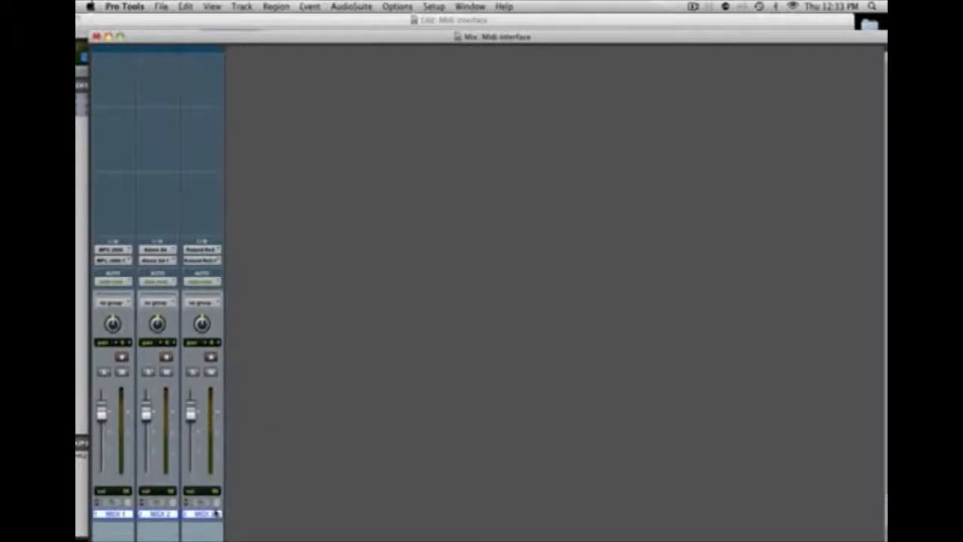
Step: Create one stereo audio track and set its input to Analog 5-6 (Stereo)
key(super+shift+n)
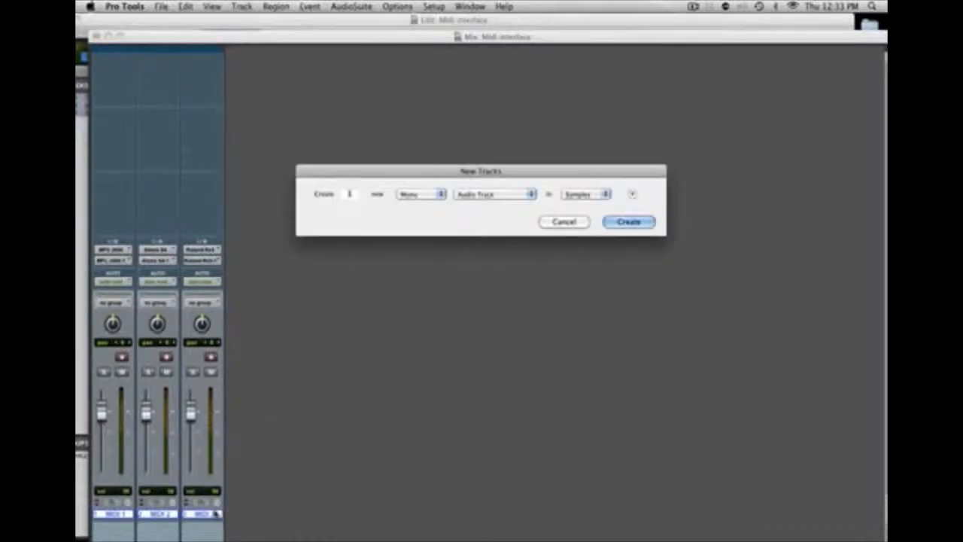
key(super+Right)
key(Return)
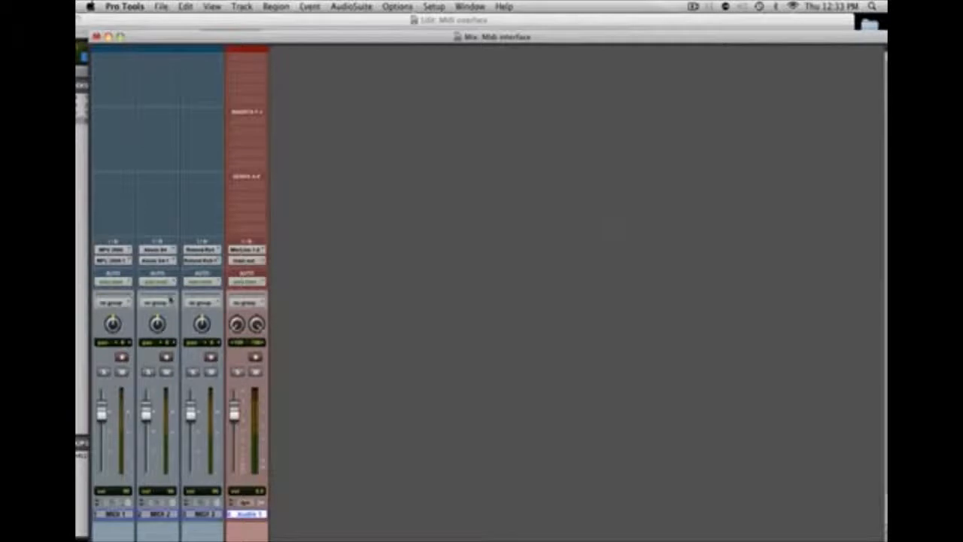
click(241, 254)
mouse_move(242, 249)
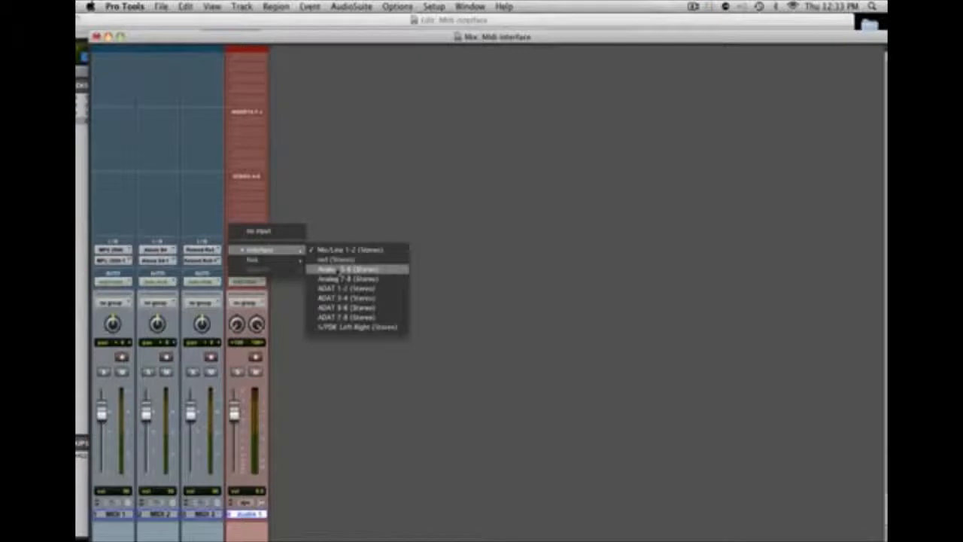
click(339, 270)
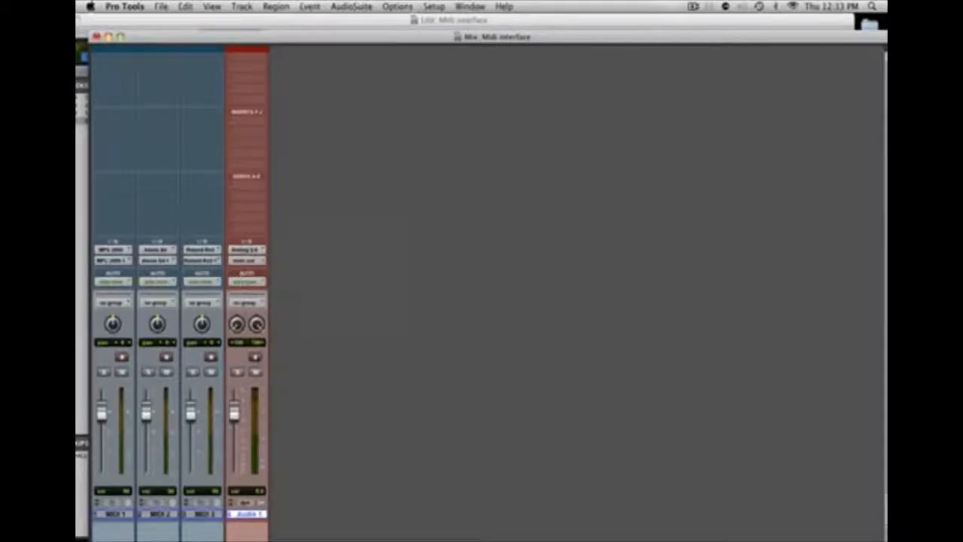
Step: Record-enable Audio 1 and MIDI 3, and disarm Audio 1 so only MIDI 3 stays armed
click(255, 357)
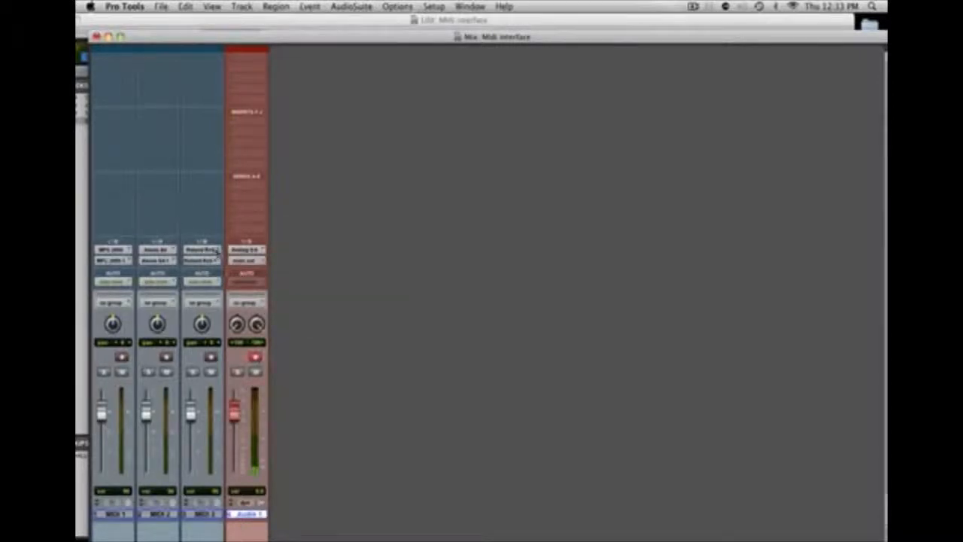
click(211, 357)
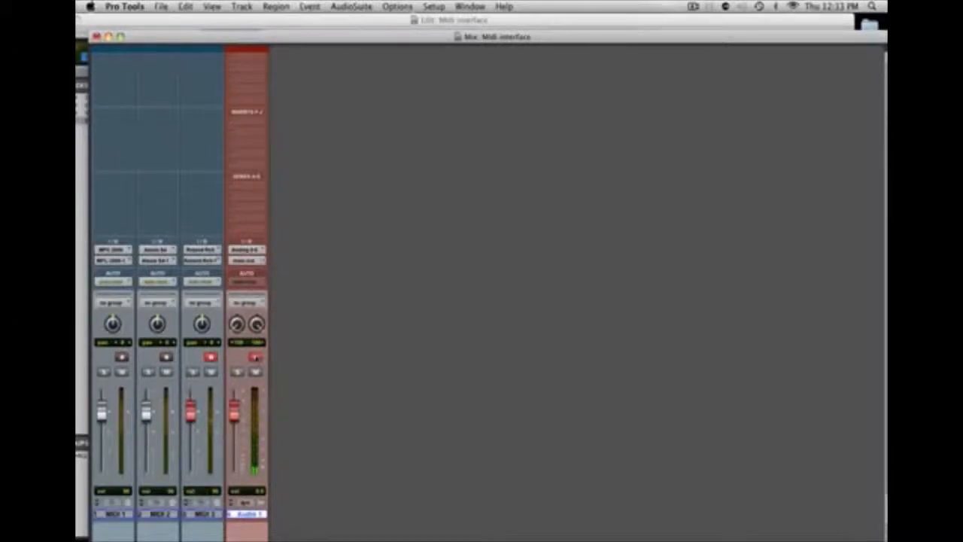
click(256, 355)
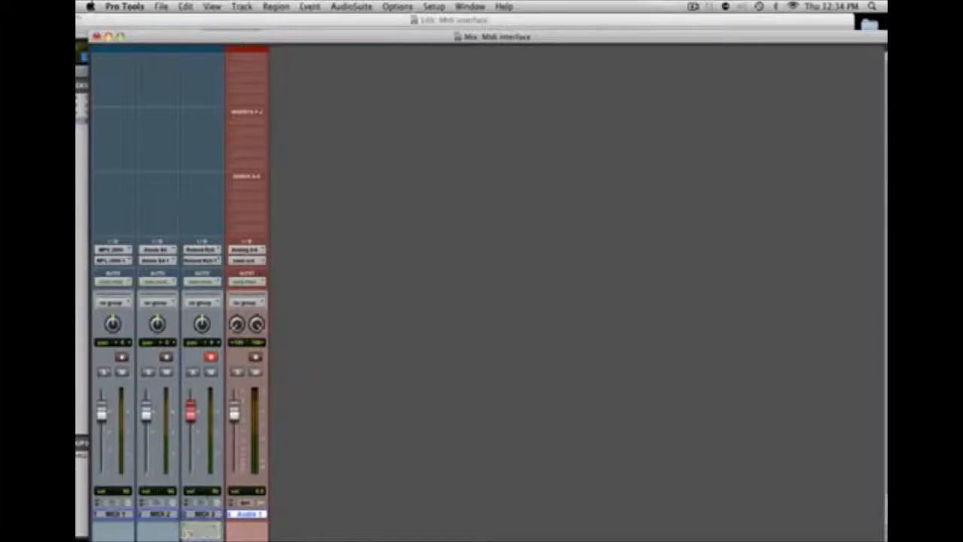
Step: Show the Edit window and record a MIDI performance about three bars long on the MIDI 3 track
key(super+equal)
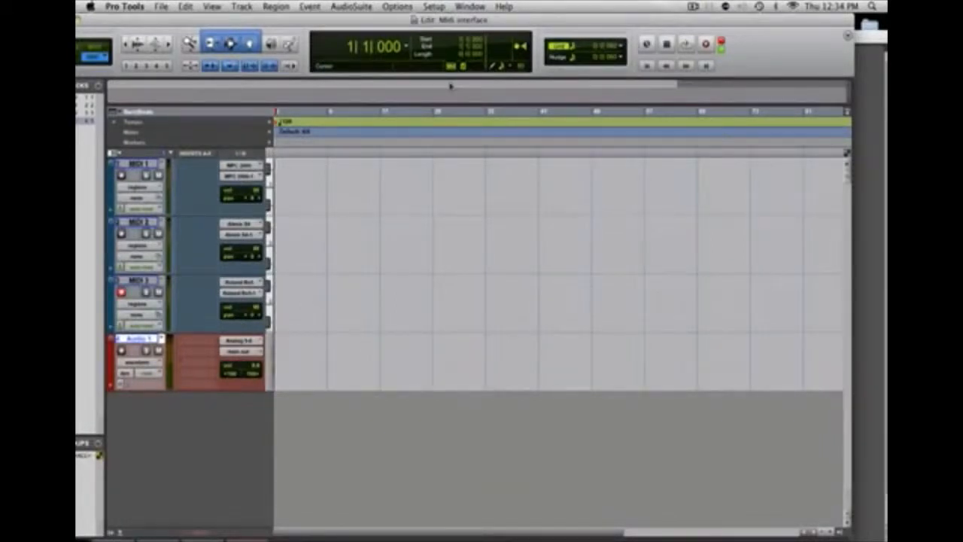
key(super+space)
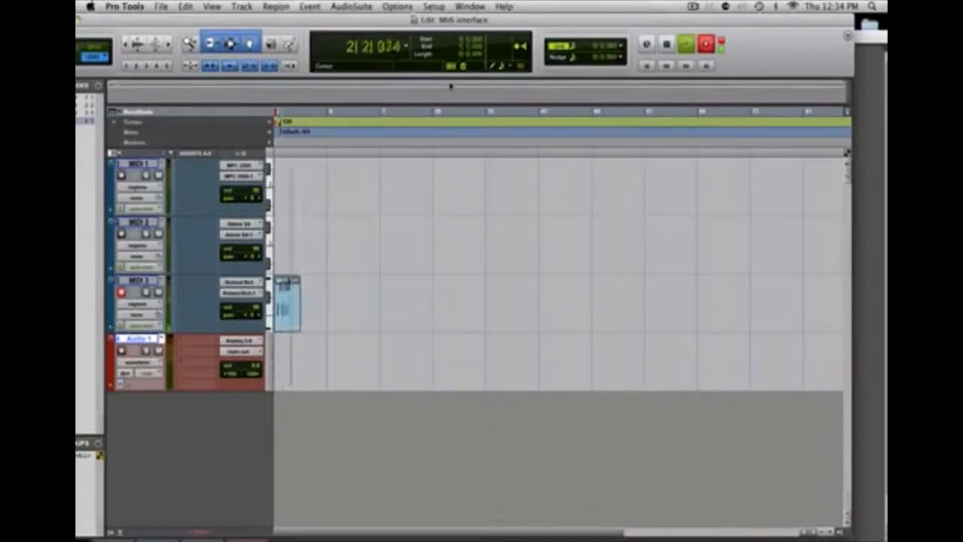
key(space)
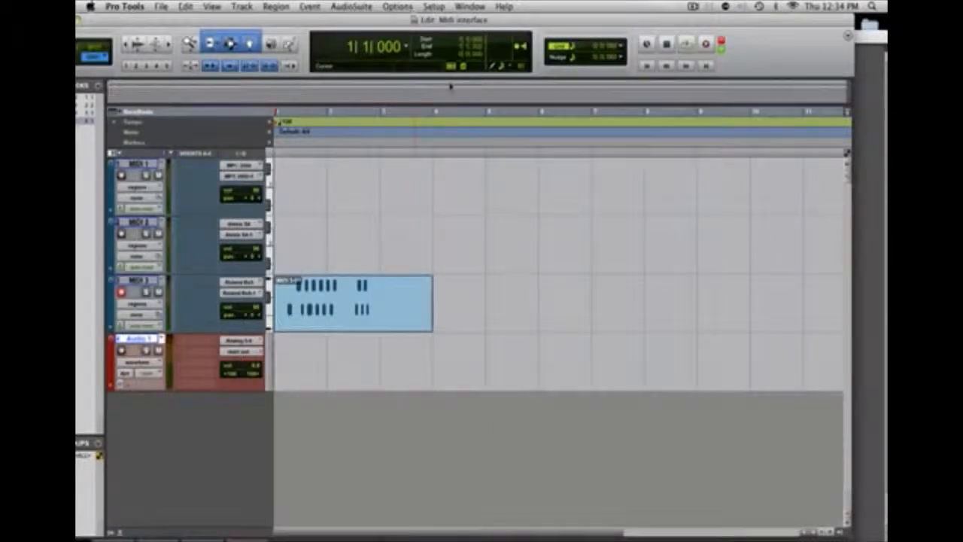
Step: Return to the Mix window, disarm the MIDI 3 track and record-enable Audio 1
key(super+equal)
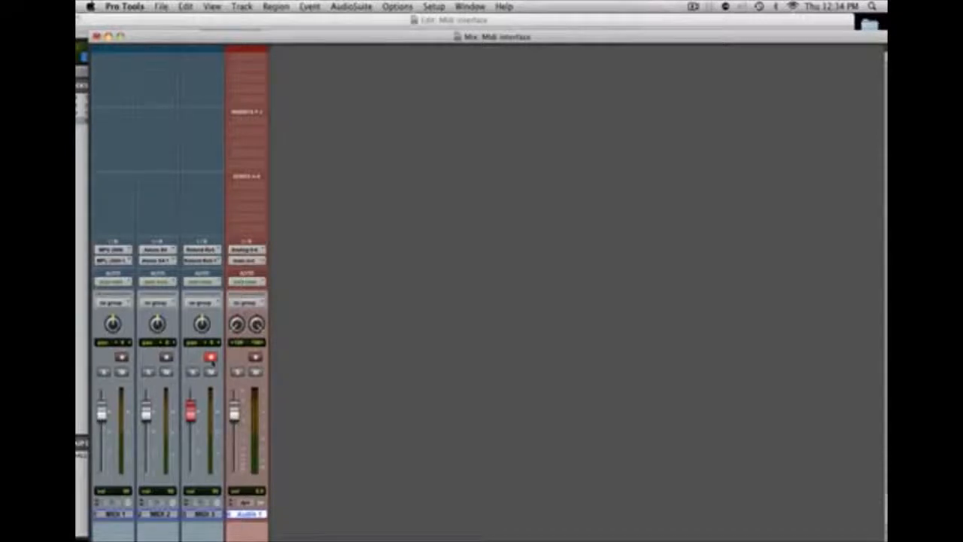
click(211, 358)
click(256, 357)
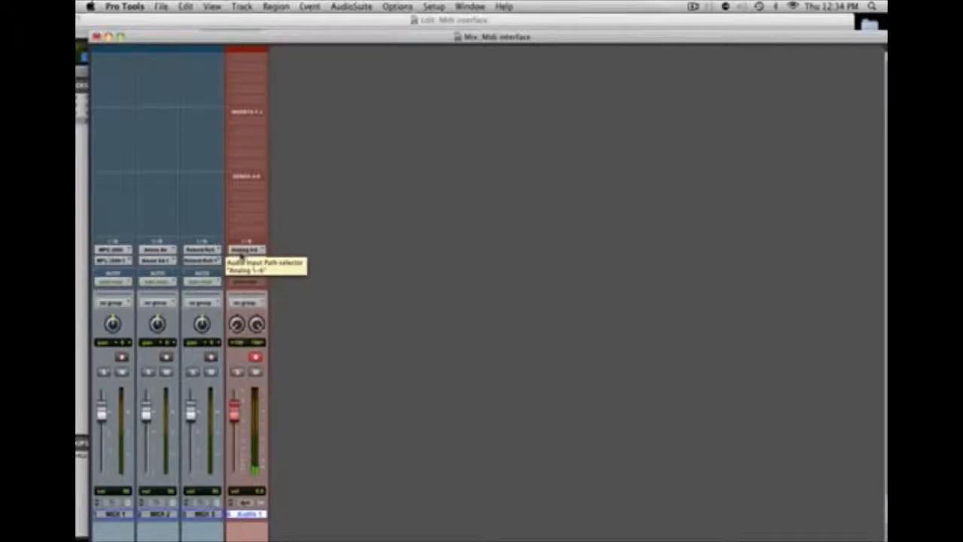
Step: Show the Edit window and the Transport window, and play back the recorded MIDI 3 region from the start
key(super+equal)
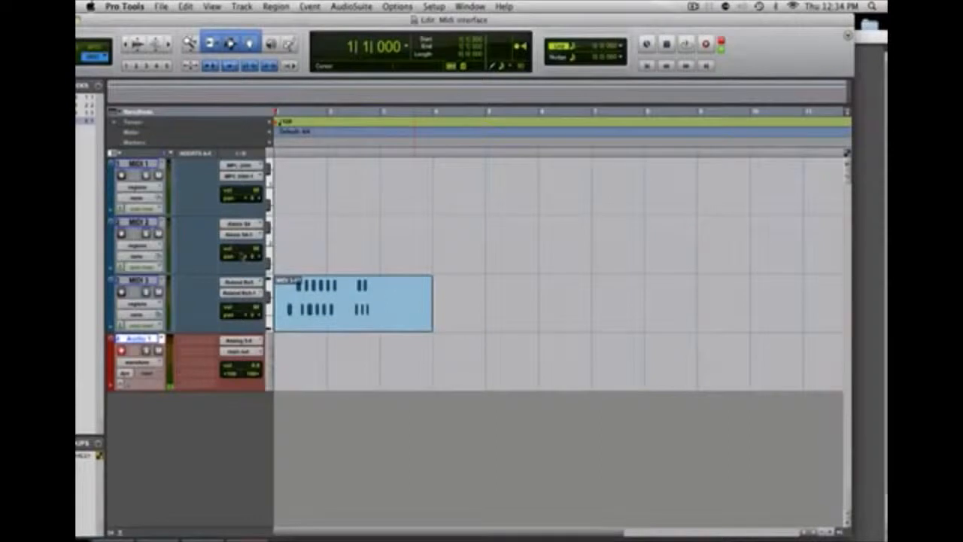
key(super+1)
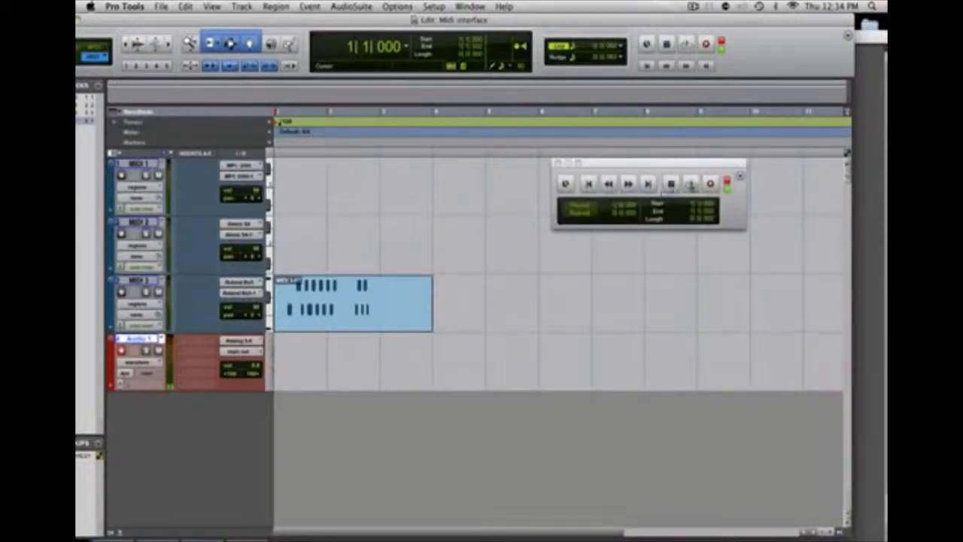
click(690, 185)
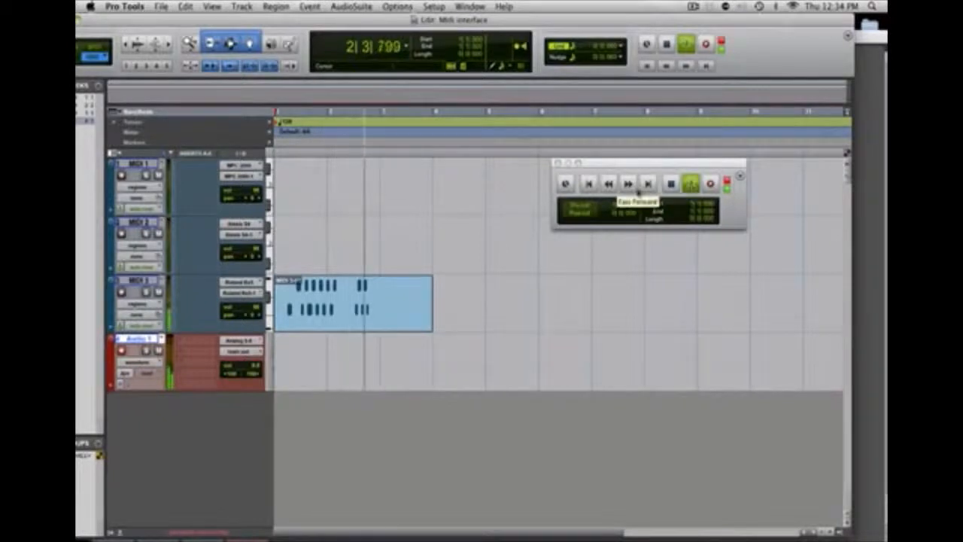
click(671, 184)
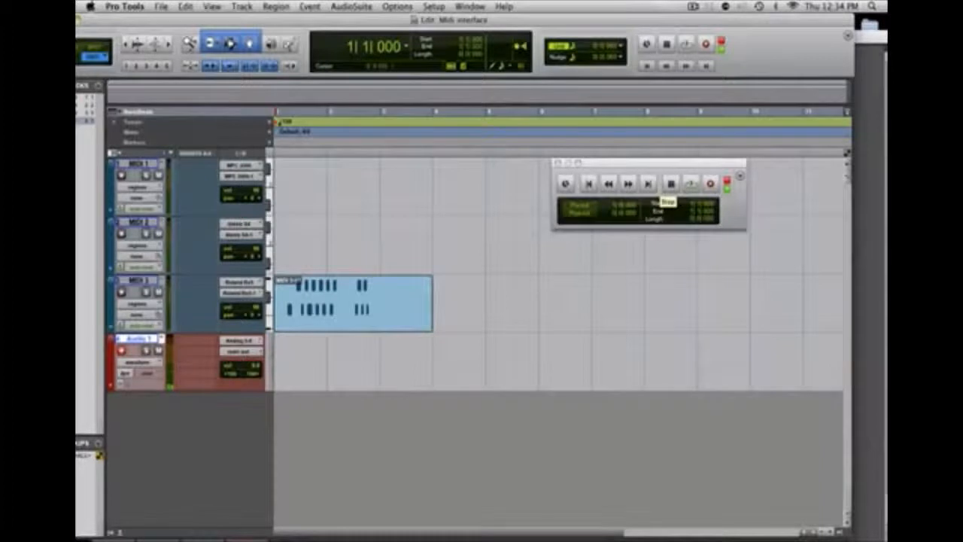
Step: Return to the Mix window, close the Transport window and disarm the Audio 1 track
key(super+equal)
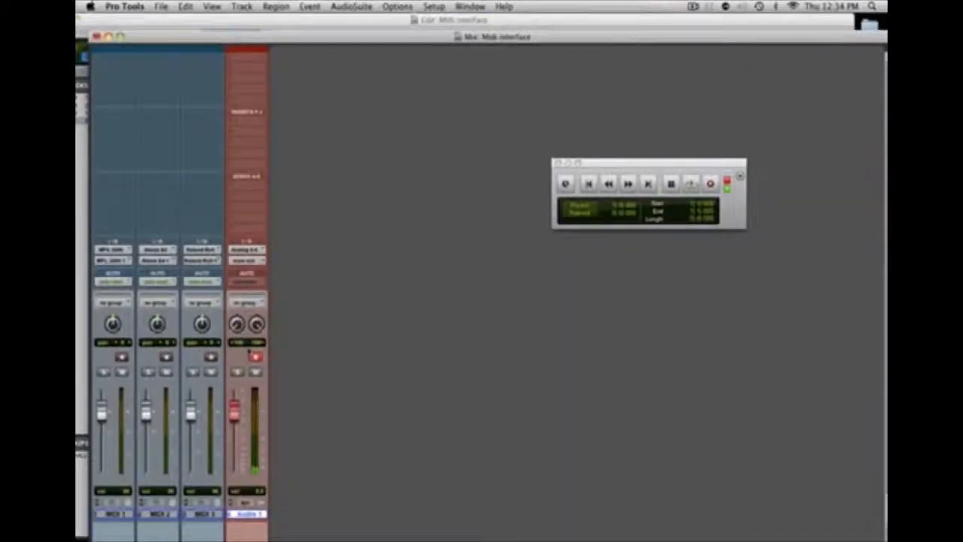
click(252, 357)
click(557, 163)
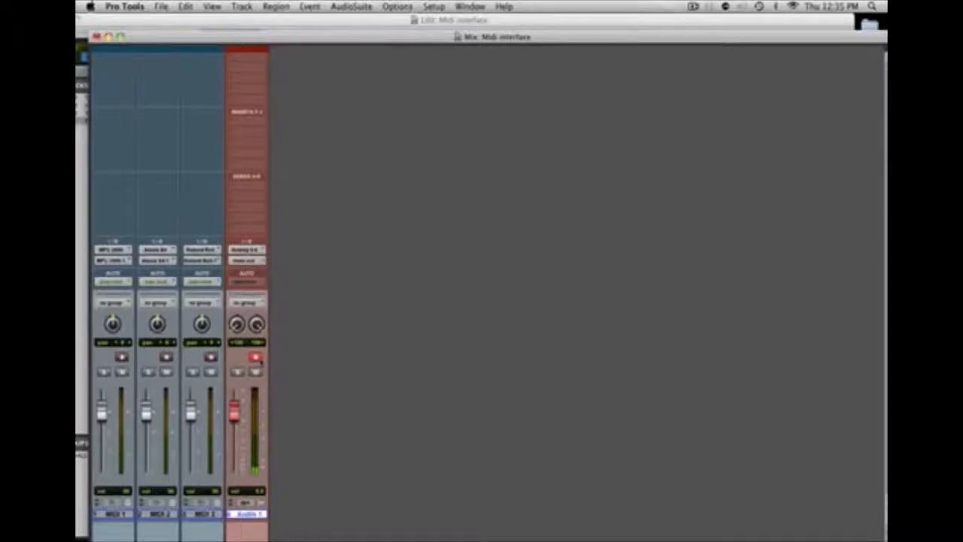
click(255, 356)
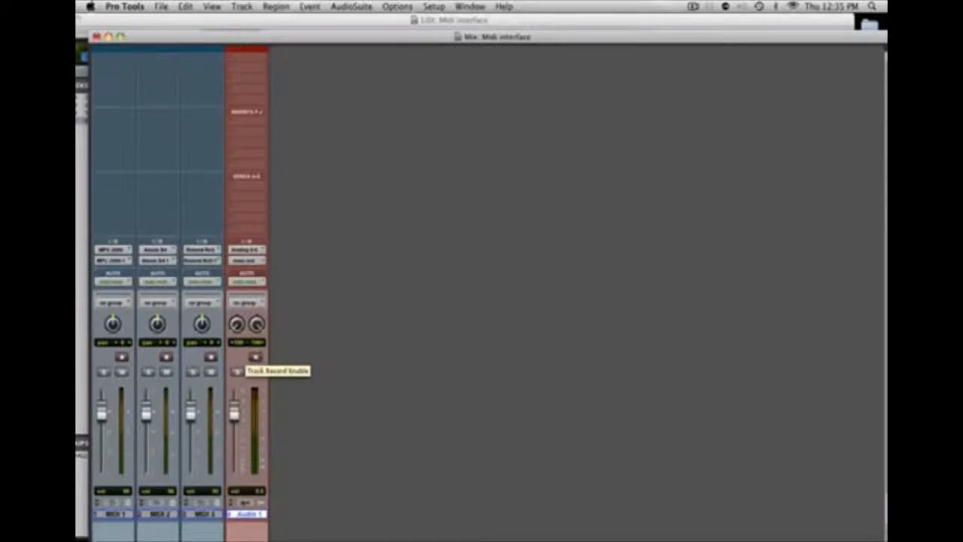
click(691, 7)
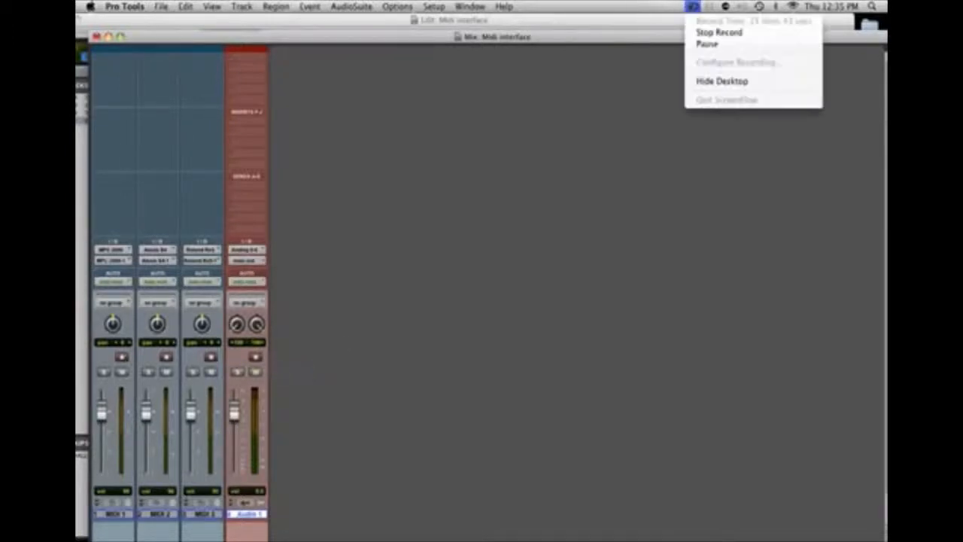